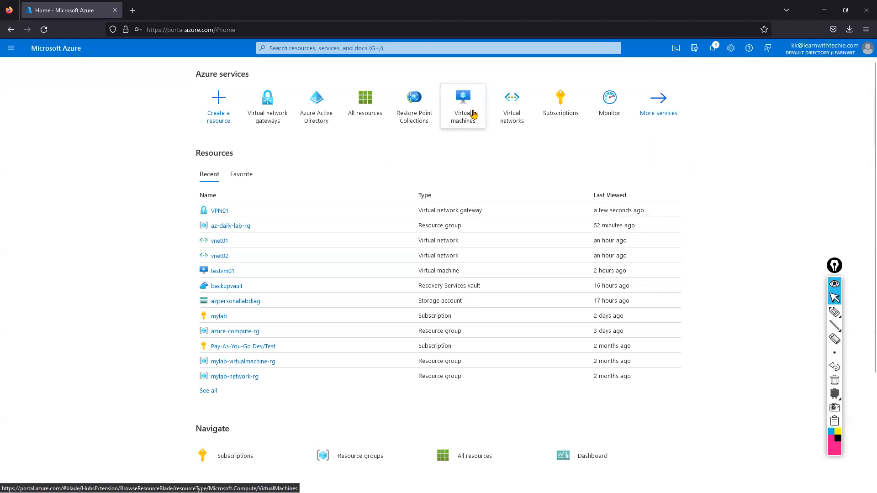
- Open the testvm01 virtual machine and examine its backup configuration and recovery points
{"action": "left_click", "coordinate": [473, 115]}
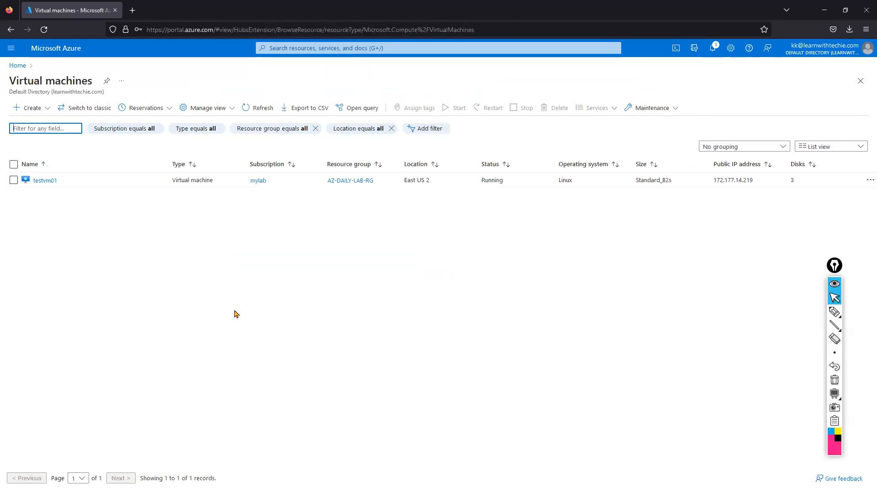
{"action": "left_click", "coordinate": [47, 181]}
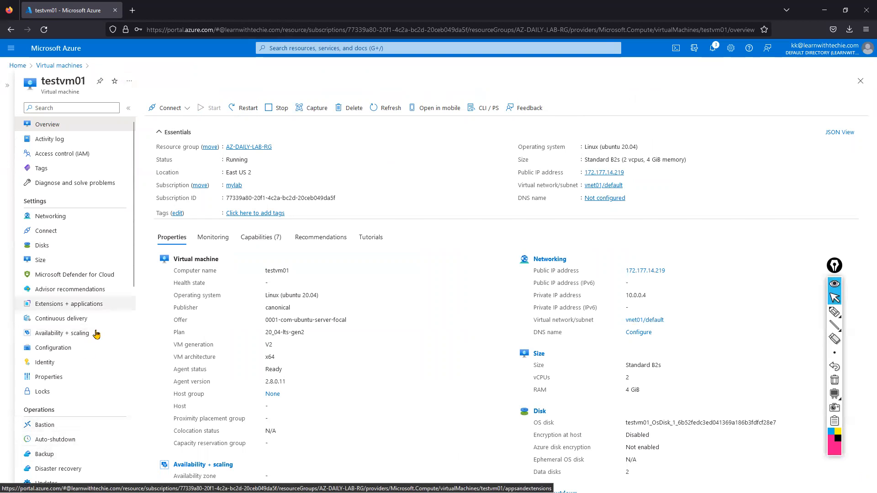
{"action": "left_click_drag", "start_coordinate": [32, 410], "coordinate": [68, 414]}
{"action": "left_click", "coordinate": [45, 455]}
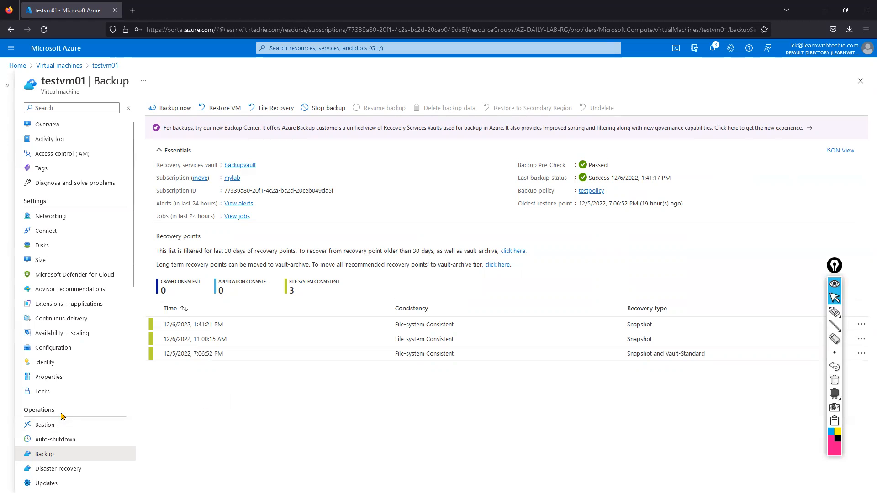
{"action": "scroll", "coordinate": [63, 415], "scroll_direction": "down", "scroll_amount": 3}
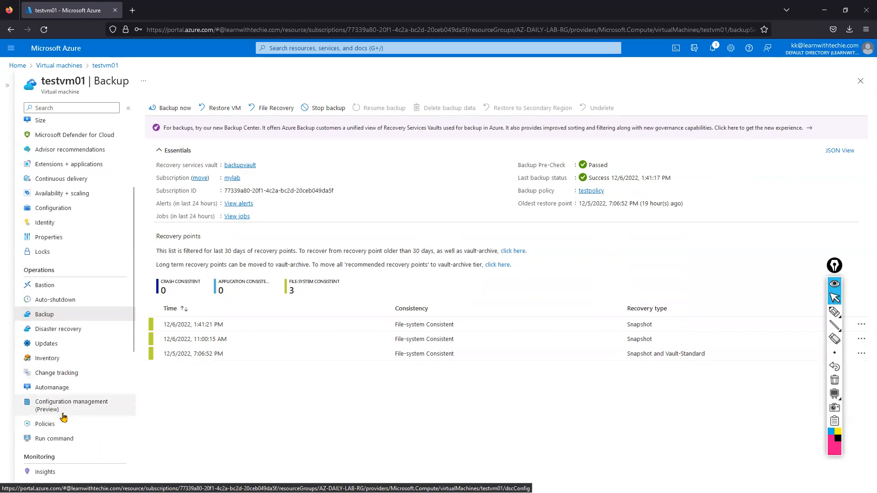
- Find the Monitor service and check the monitored machines in the Virtual Machines insights overview
{"action": "left_click", "coordinate": [294, 50]}
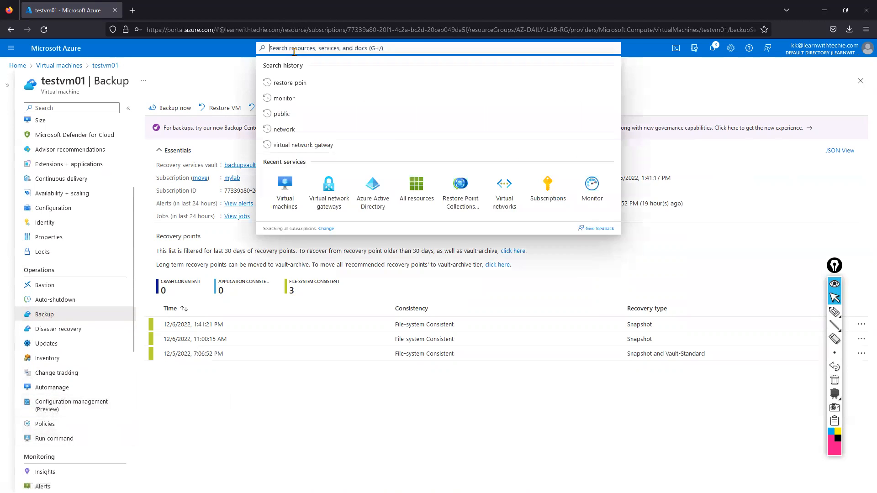
{"action": "type", "text": "monitor"}
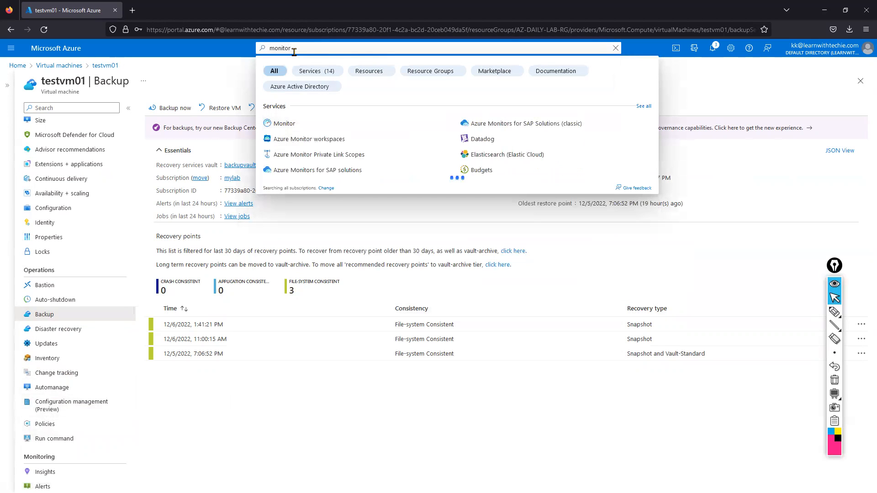
{"action": "left_click", "coordinate": [291, 124]}
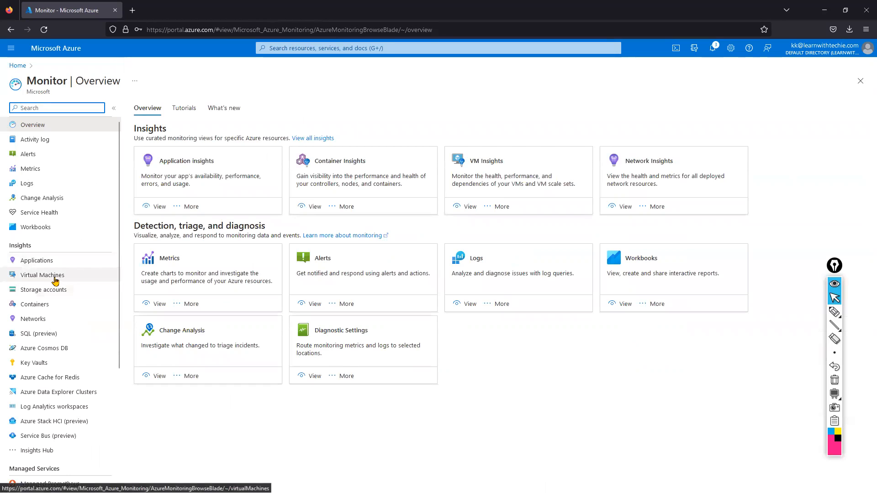
{"action": "left_click", "coordinate": [56, 276]}
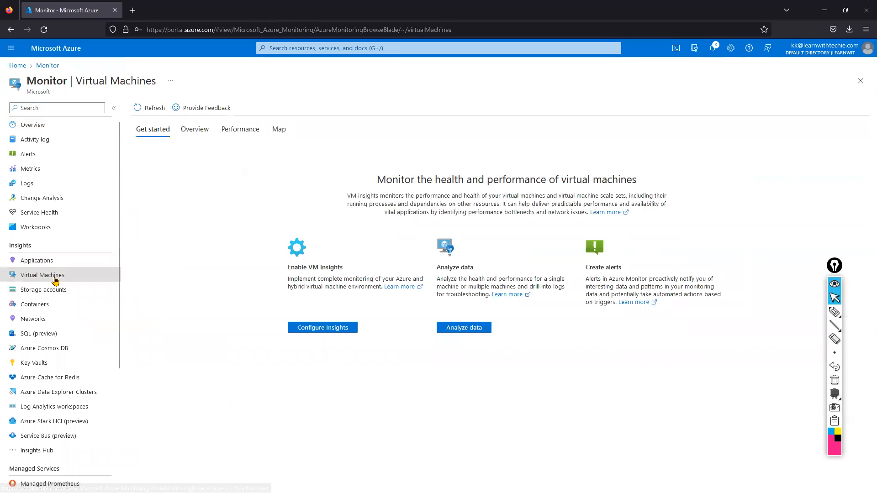
{"action": "left_click", "coordinate": [195, 130]}
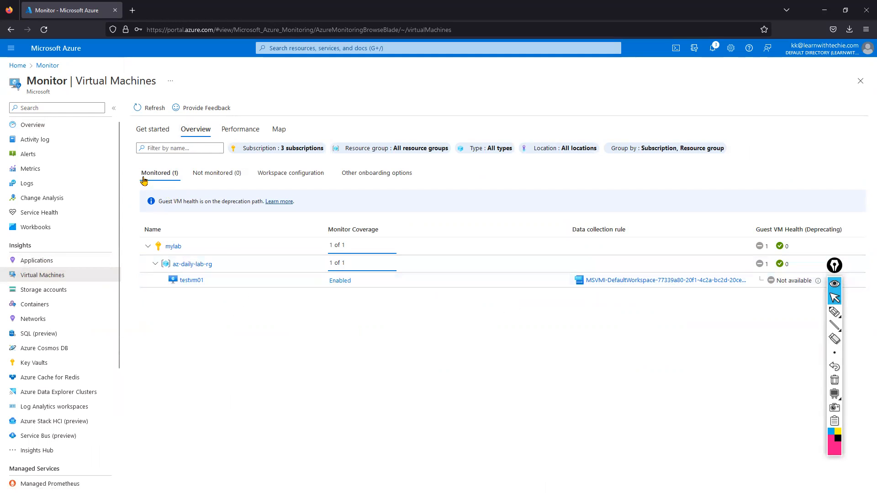
{"action": "left_click_drag", "start_coordinate": [140, 173], "coordinate": [178, 173]}
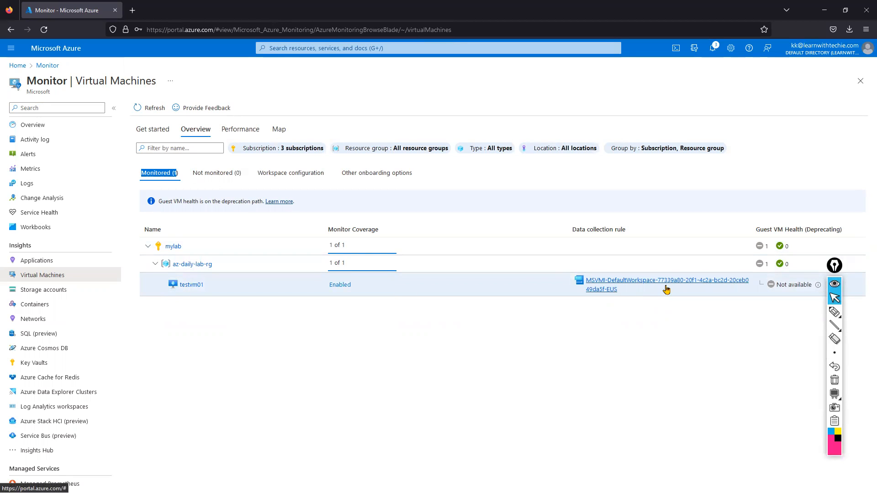
- Return to the virtual machines list and open testvm01's resource group, AZ-DAILY-LAB-RG
{"action": "left_click", "coordinate": [18, 65]}
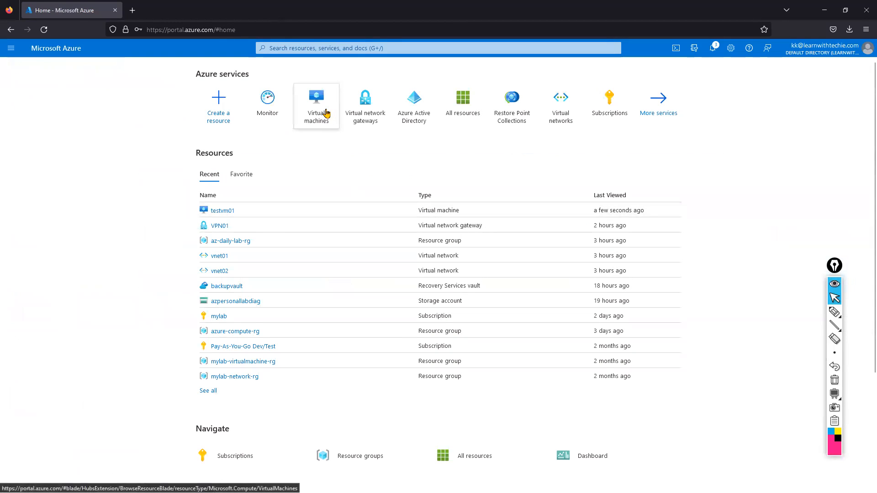
{"action": "left_click", "coordinate": [326, 114]}
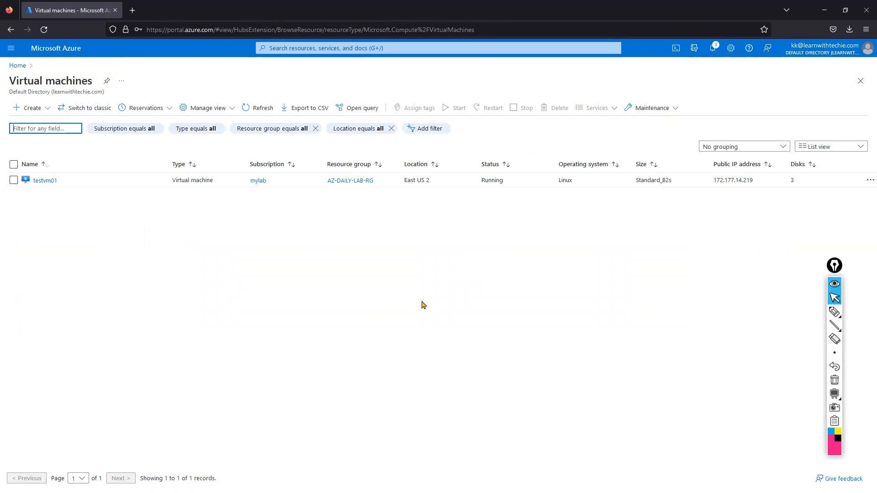
{"action": "left_click_drag", "start_coordinate": [322, 180], "coordinate": [376, 181]}
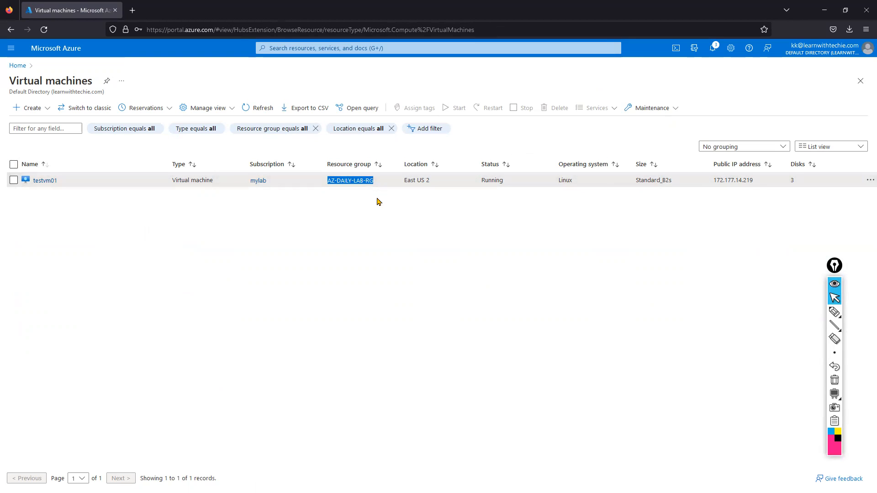
{"action": "left_click", "coordinate": [350, 180]}
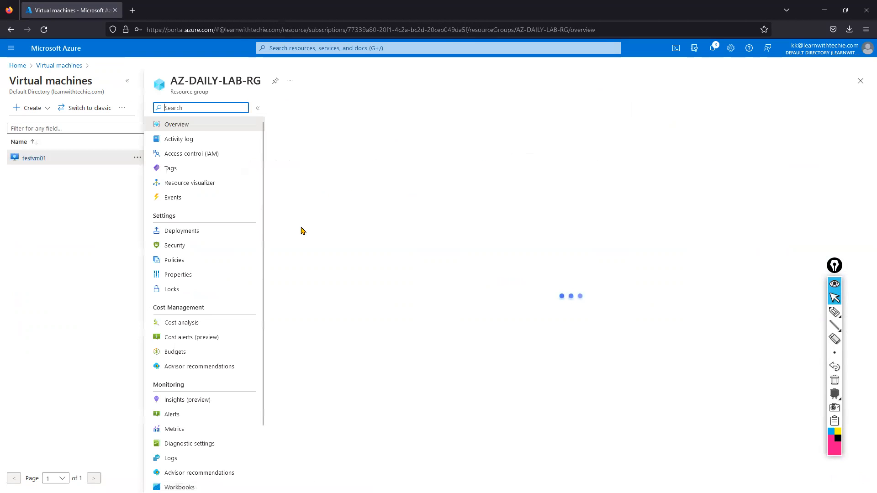
- Filter the resource group's resources by "testvm01" and select all the matching resources
{"action": "left_click", "coordinate": [182, 212]}
{"action": "type", "text": "testvm01"}
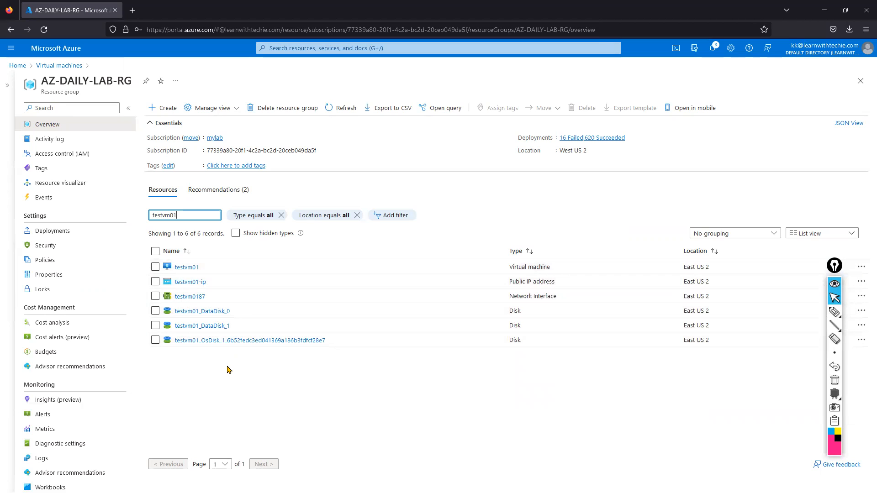
{"action": "left_click", "coordinate": [156, 267]}
{"action": "left_click", "coordinate": [155, 282]}
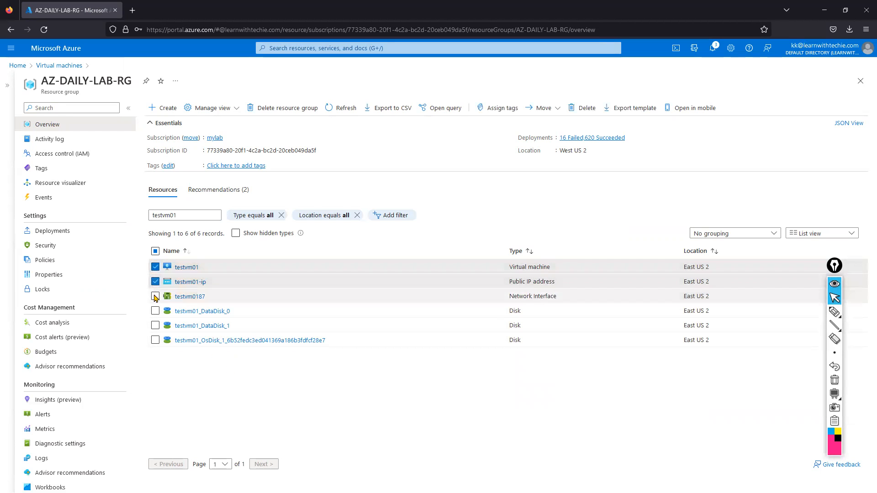
{"action": "left_click", "coordinate": [155, 250]}
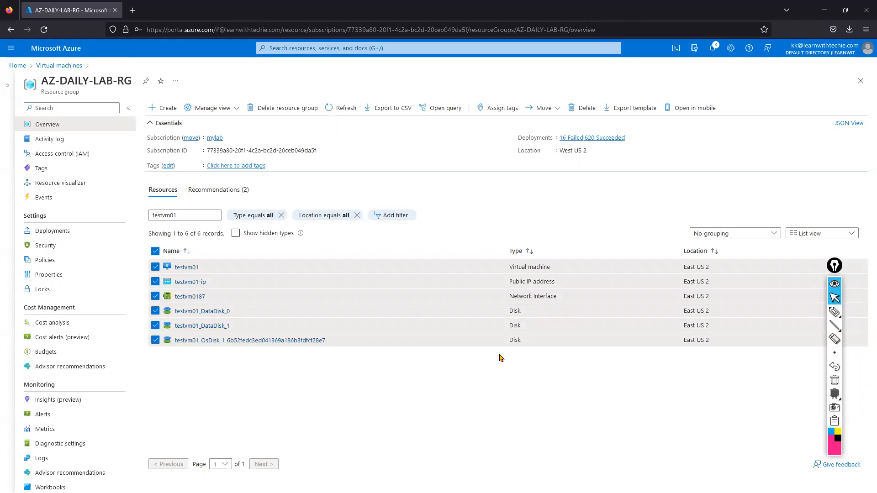
- Move the selected resources to another resource group, choosing azure-compute-rg as the target, and start the validation
{"action": "left_click", "coordinate": [541, 109]}
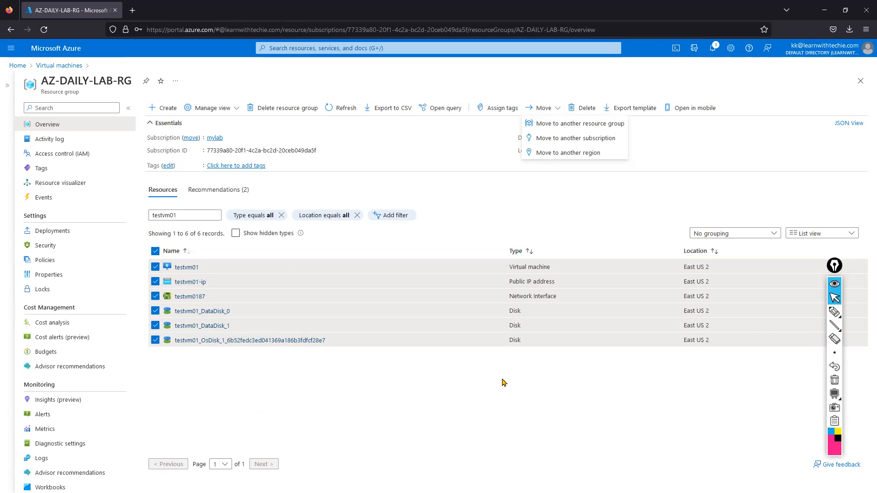
{"action": "left_click", "coordinate": [569, 127]}
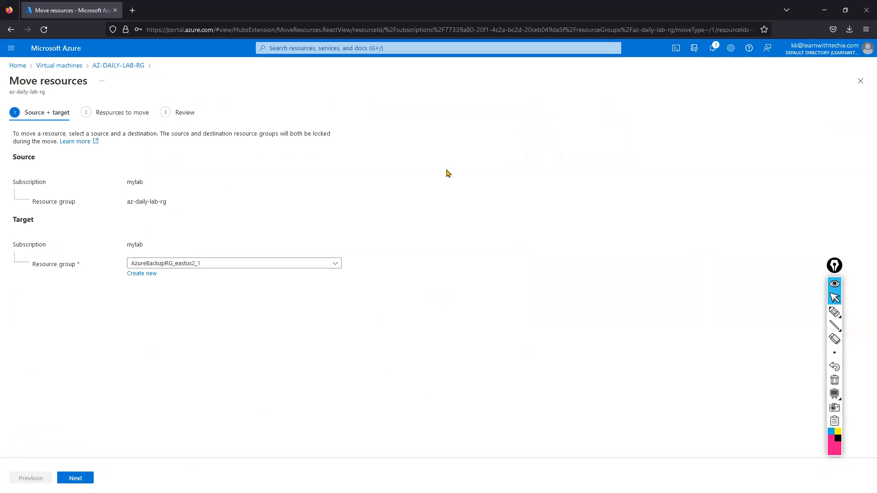
{"action": "left_click", "coordinate": [156, 263]}
{"action": "left_click", "coordinate": [167, 384]}
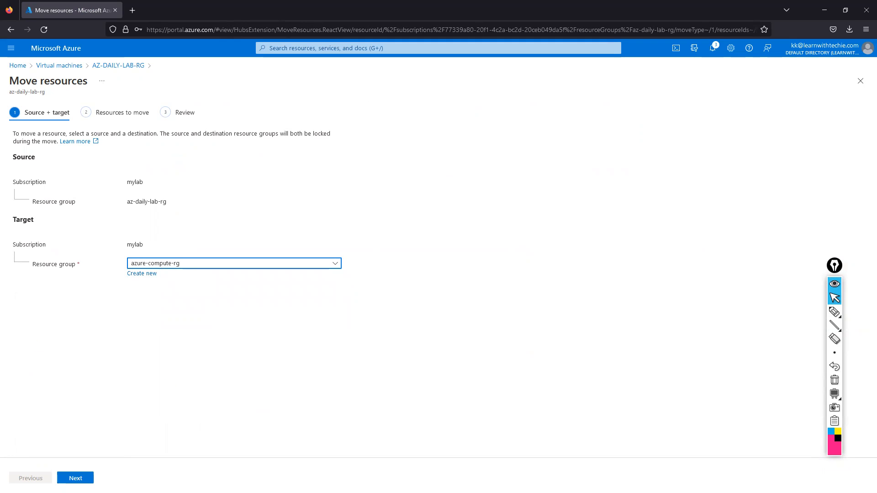
{"action": "left_click", "coordinate": [76, 478]}
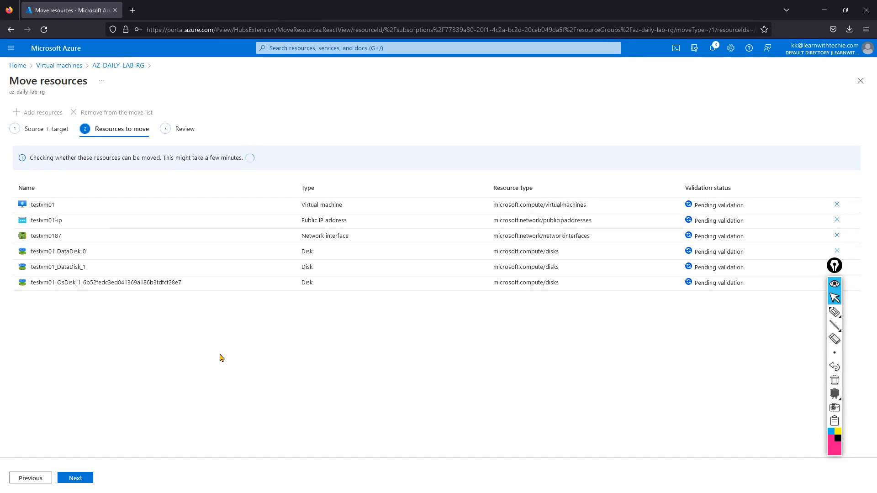
{"action": "mouse_move", "coordinate": [832, 316]}
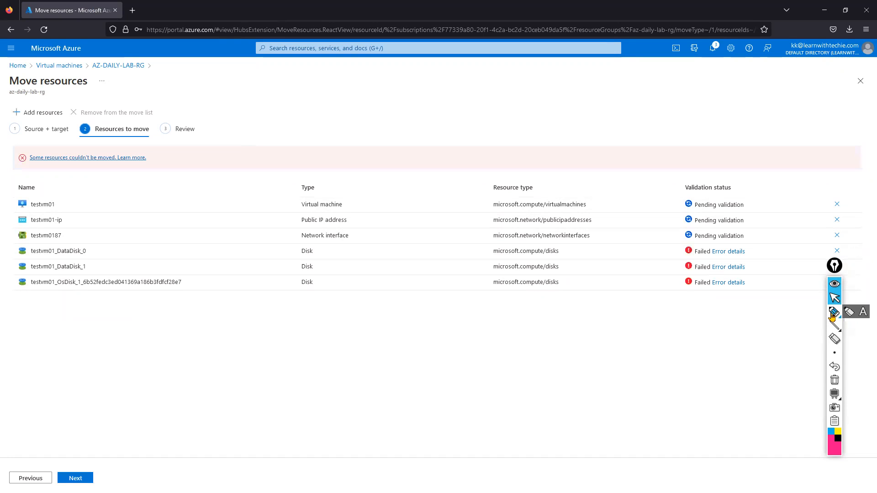
{"action": "left_click", "coordinate": [846, 313]}
{"action": "mouse_move", "coordinate": [314, 336]}
{"action": "left_mouse_down"}
{"action": "mouse_move", "coordinate": [351, 373]}
{"action": "mouse_move", "coordinate": [296, 339]}
{"action": "left_mouse_up"}
{"action": "left_click_drag", "start_coordinate": [355, 348], "coordinate": [384, 327]}
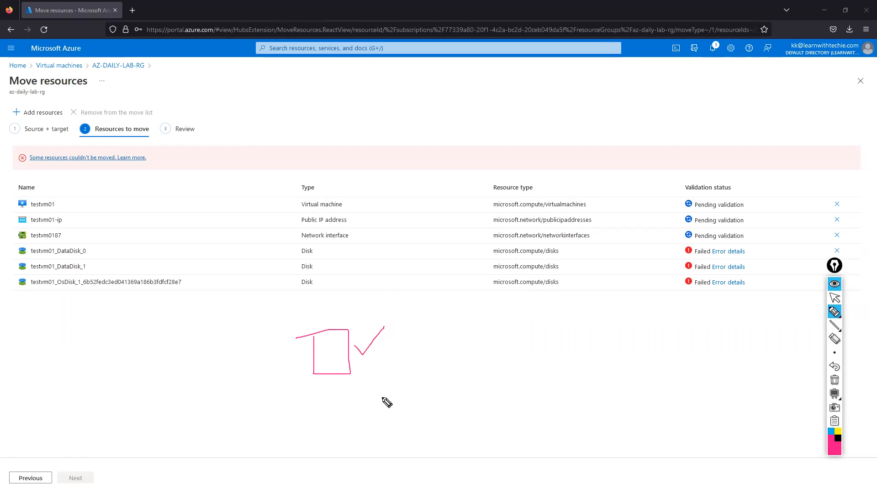
{"action": "mouse_move", "coordinate": [364, 365]}
{"action": "left_mouse_down"}
{"action": "mouse_move", "coordinate": [465, 365]}
{"action": "mouse_move", "coordinate": [457, 381]}
{"action": "left_mouse_up"}
{"action": "mouse_move", "coordinate": [589, 332]}
{"action": "left_mouse_down"}
{"action": "mouse_move", "coordinate": [588, 383]}
{"action": "mouse_move", "coordinate": [665, 320]}
{"action": "mouse_move", "coordinate": [594, 326]}
{"action": "mouse_move", "coordinate": [671, 362]}
{"action": "mouse_move", "coordinate": [639, 328]}
{"action": "mouse_move", "coordinate": [686, 310]}
{"action": "mouse_move", "coordinate": [689, 319]}
{"action": "left_mouse_up"}
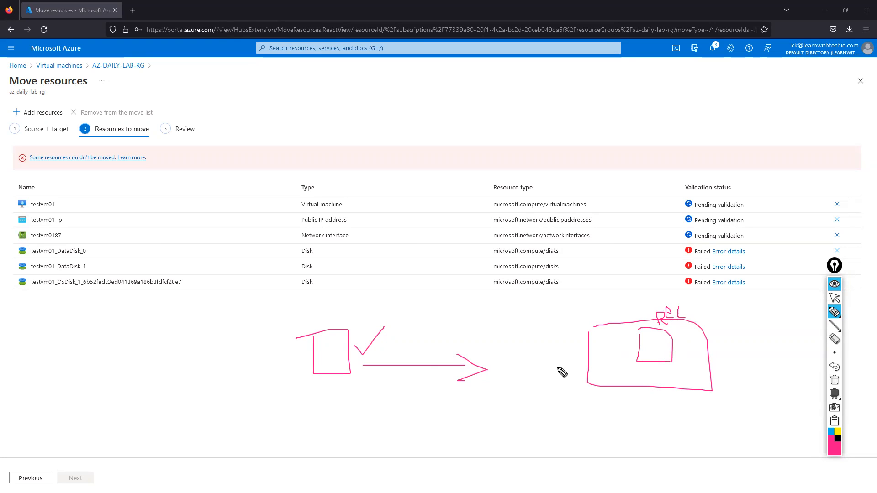
{"action": "left_click", "coordinate": [837, 382]}
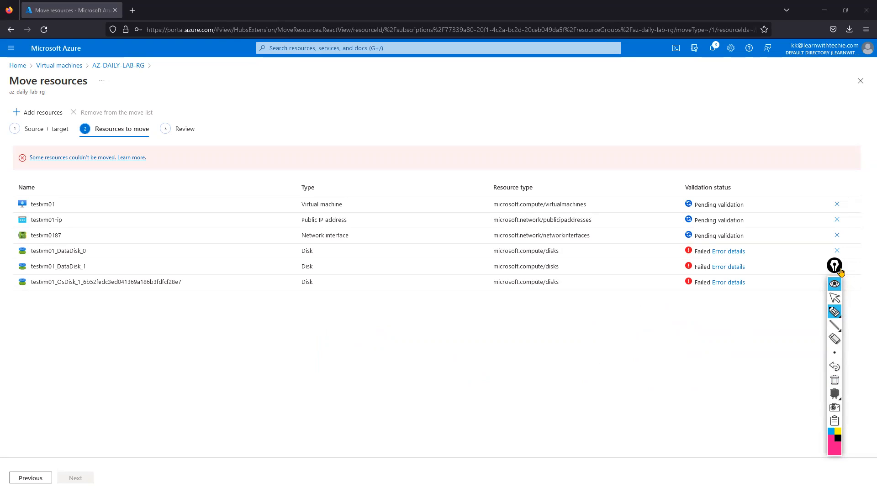
- Shift the annotation toolbar off the resource list, return to pointer mode, and examine the validation error details for testvm01_DataDisk_0
{"action": "left_click_drag", "start_coordinate": [840, 272], "coordinate": [861, 306]}
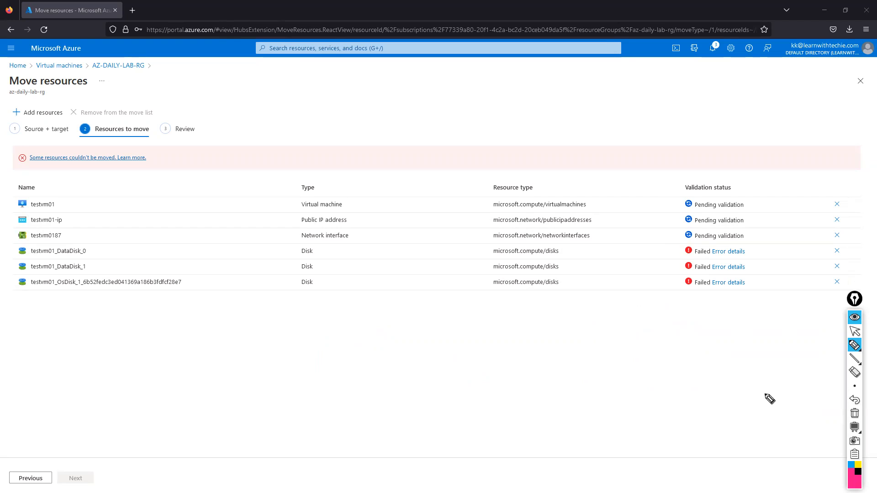
{"action": "left_click", "coordinate": [855, 331]}
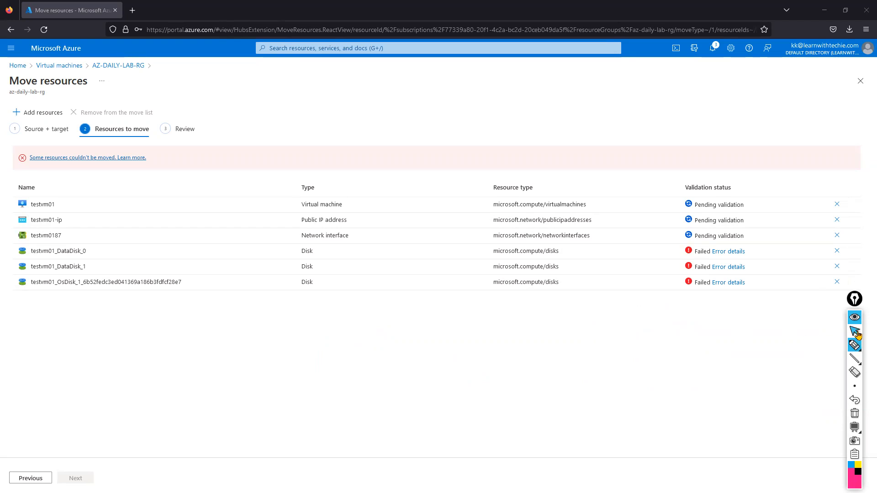
{"action": "left_click", "coordinate": [728, 254]}
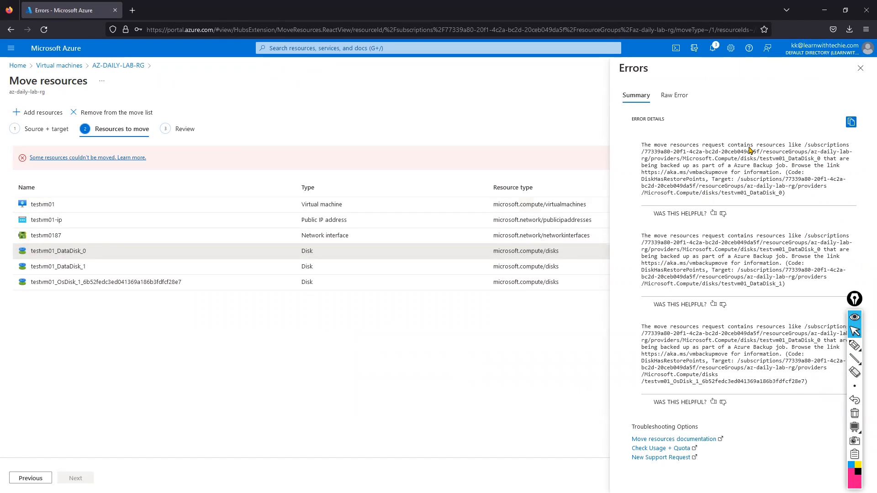
{"action": "left_click", "coordinate": [861, 68]}
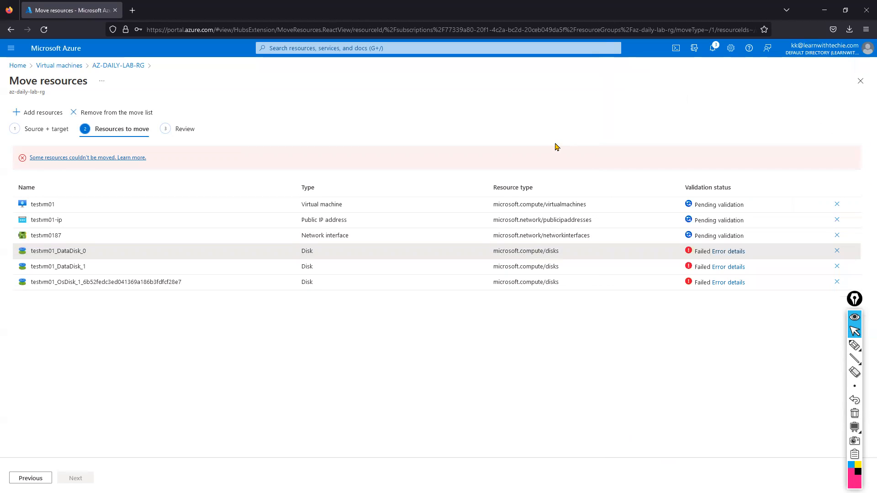
- Return to the virtual machines list, open testvm01, and go to its backup page
{"action": "left_click", "coordinate": [59, 66]}
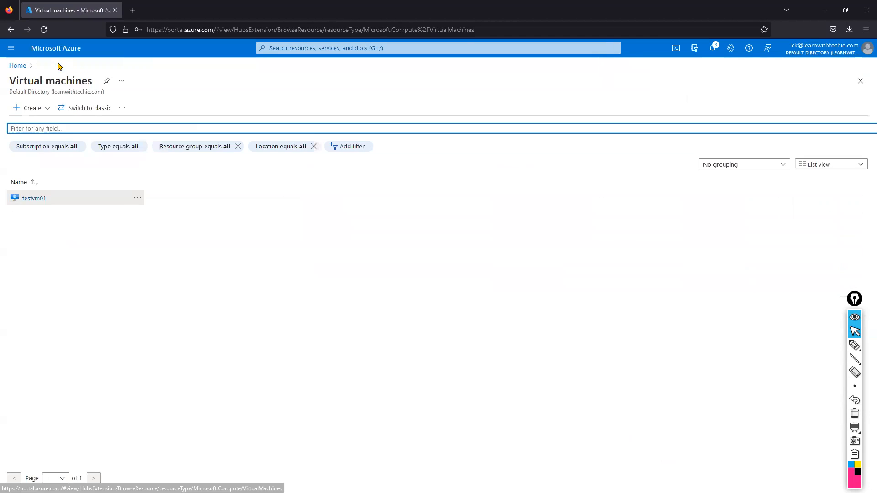
{"action": "left_click", "coordinate": [39, 181]}
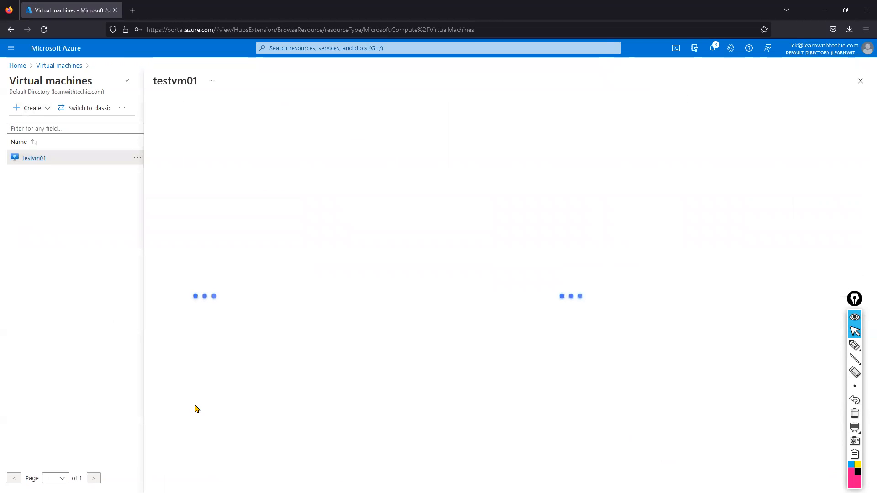
{"action": "left_click", "coordinate": [129, 82]}
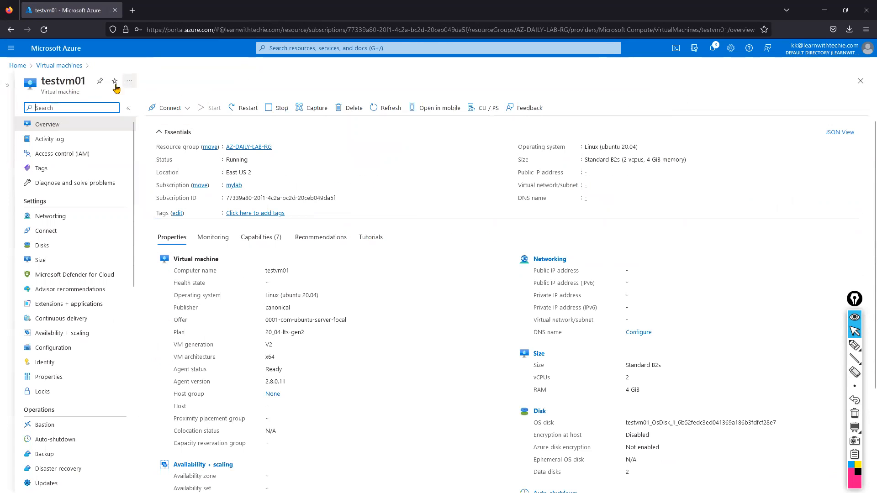
{"action": "scroll", "coordinate": [93, 409], "scroll_direction": "down", "scroll_amount": 1}
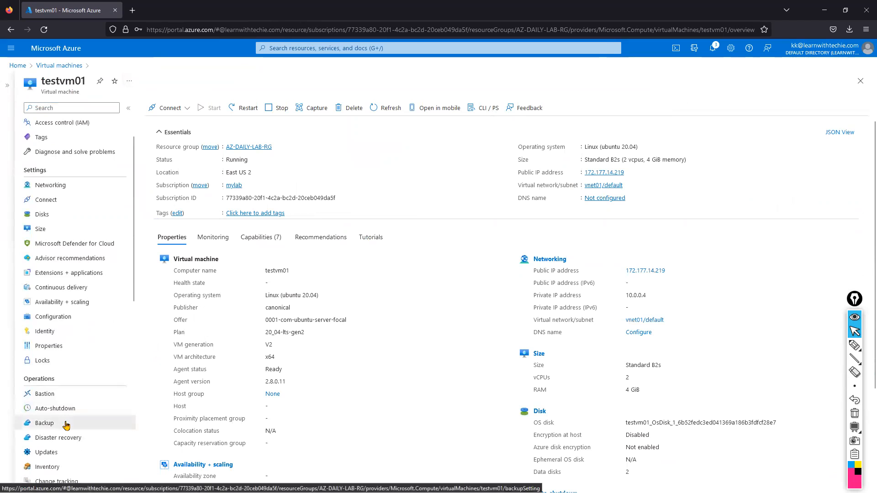
{"action": "left_click", "coordinate": [65, 423]}
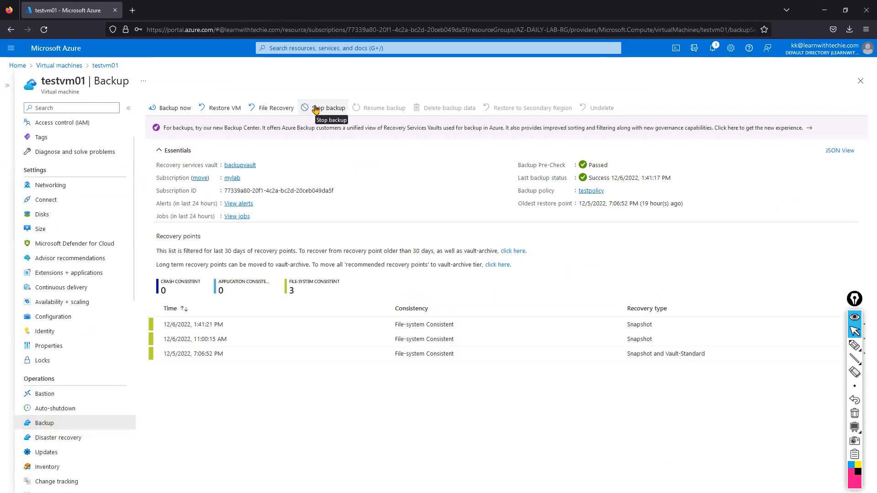
- Stop the backup of testvm01 with the Retain backup data level and Others as the reason
{"action": "left_click", "coordinate": [315, 109]}
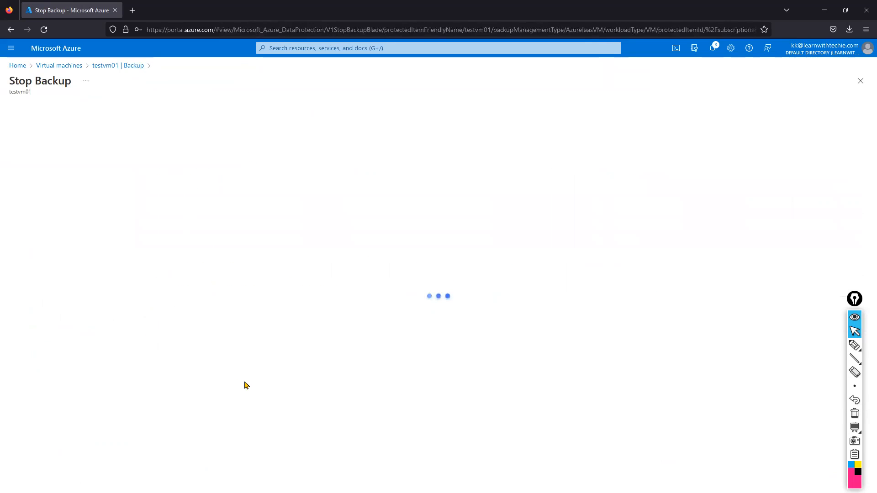
{"action": "left_click", "coordinate": [160, 118]}
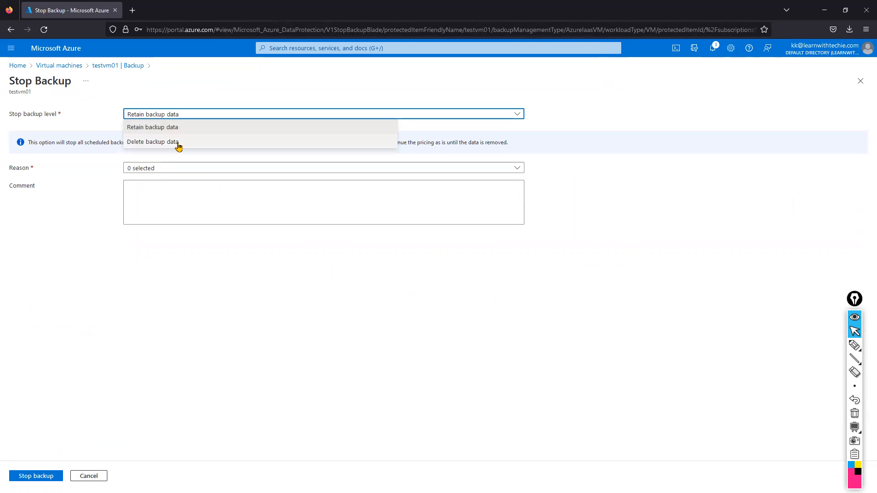
{"action": "left_click", "coordinate": [174, 128]}
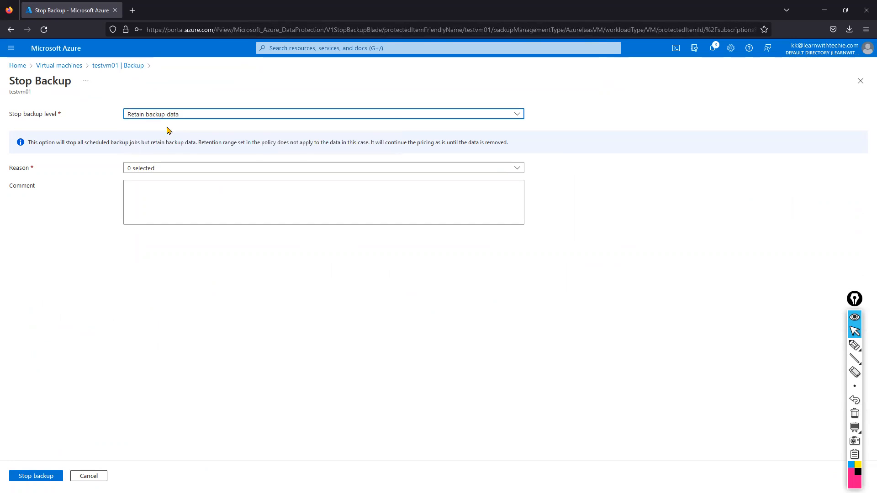
{"action": "left_click", "coordinate": [145, 172]}
{"action": "left_click", "coordinate": [140, 374]}
{"action": "left_click", "coordinate": [135, 406]}
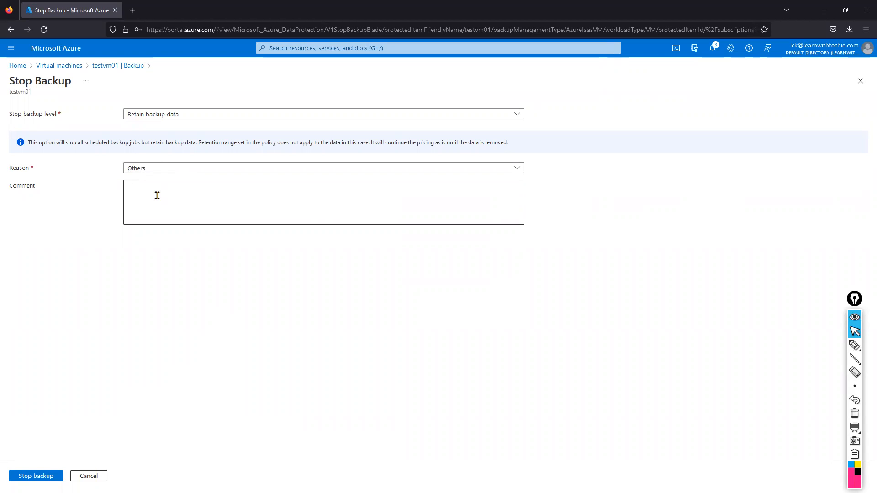
{"action": "left_click", "coordinate": [36, 476]}
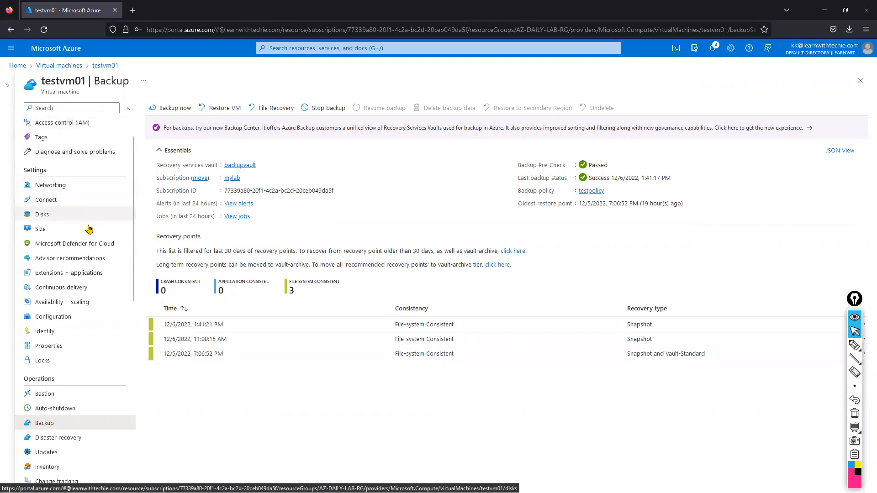
- Return to the portal home page and search for "restore point collection"
{"action": "scroll", "coordinate": [87, 228], "scroll_direction": "up", "scroll_amount": 1}
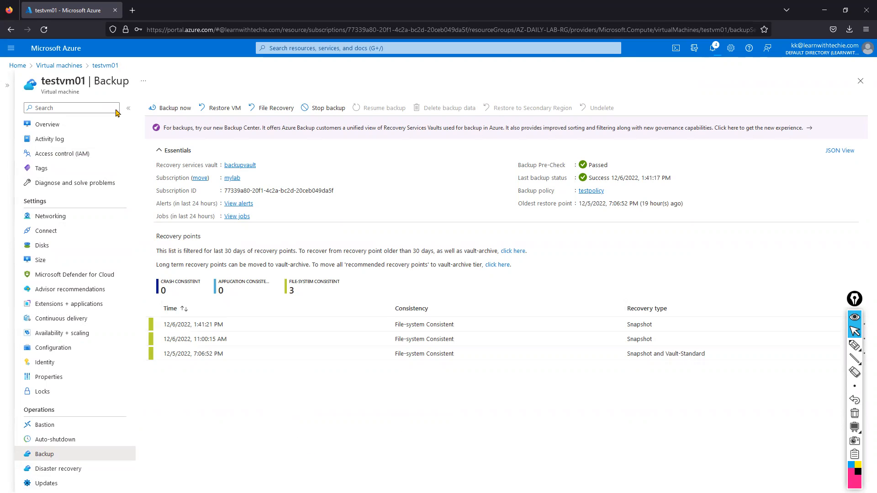
{"action": "left_click", "coordinate": [18, 65]}
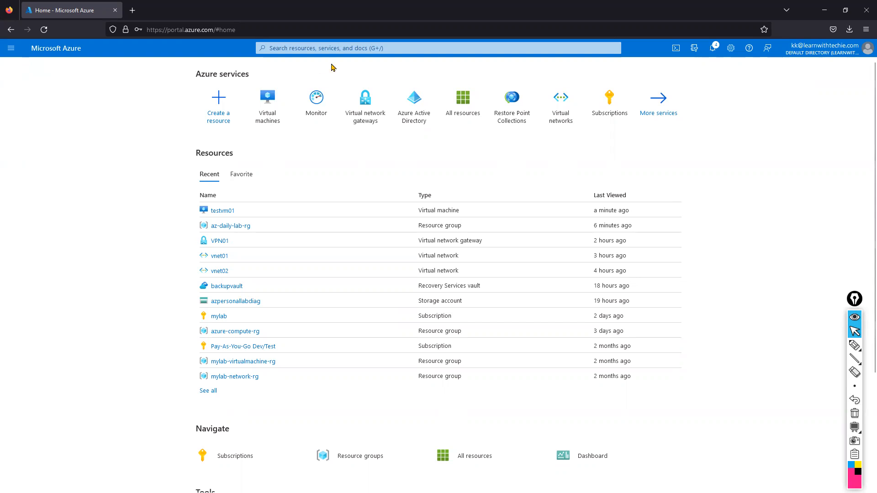
{"action": "left_click", "coordinate": [333, 46]}
{"action": "type", "text": "re"}
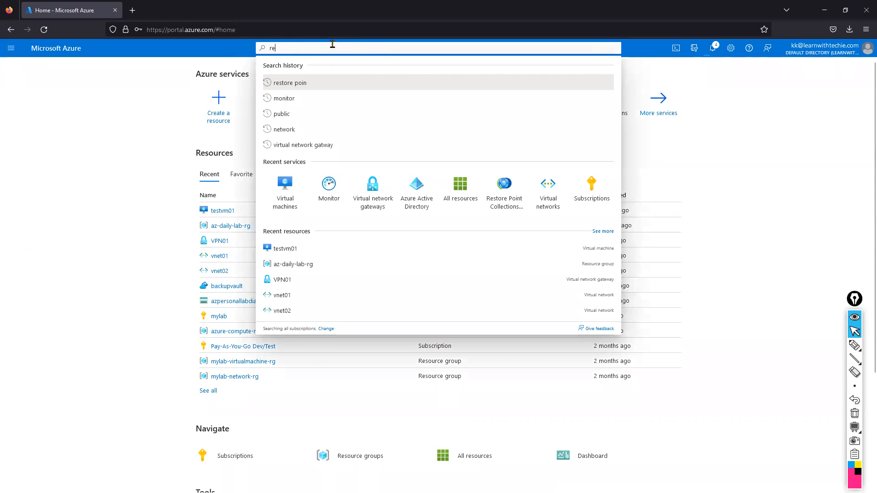
{"action": "type", "text": "store poi"}
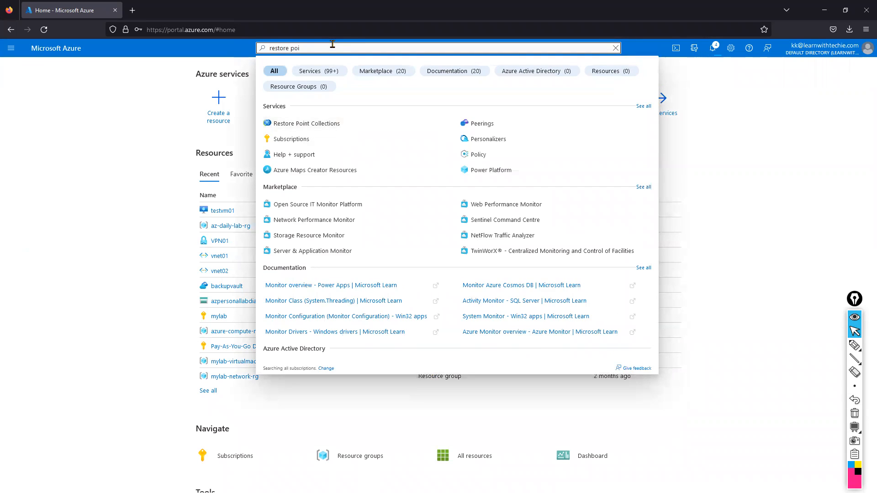
{"action": "type", "text": "nt co"}
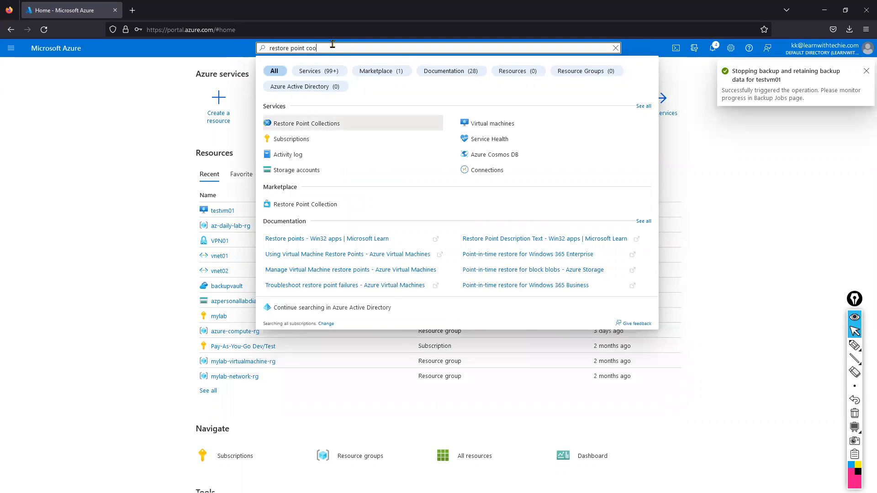
{"action": "type", "text": "llection"}
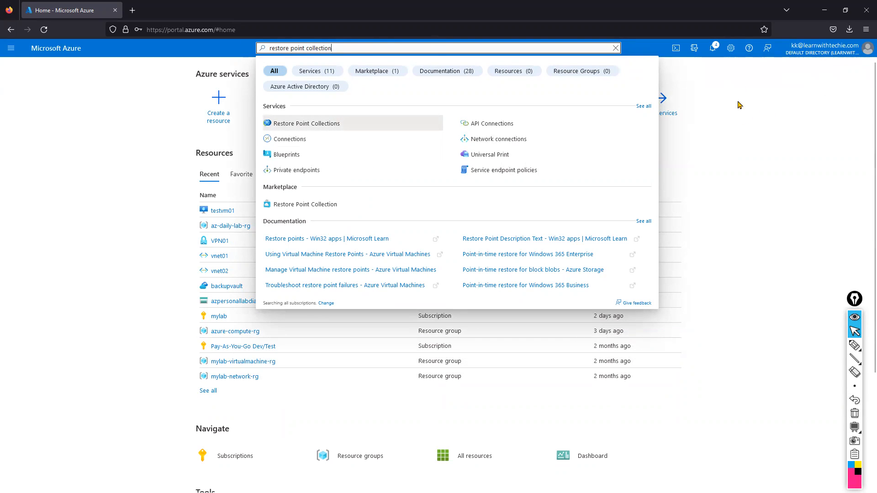
- Check the notifications for the backup stop, and open the Restore Point Collections service by searching for "restore point collection"
{"action": "left_click", "coordinate": [713, 51]}
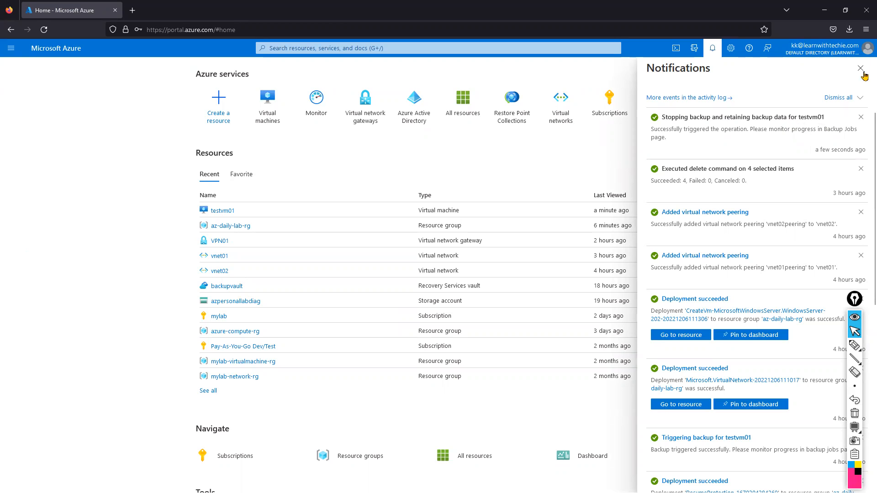
{"action": "left_click", "coordinate": [861, 69]}
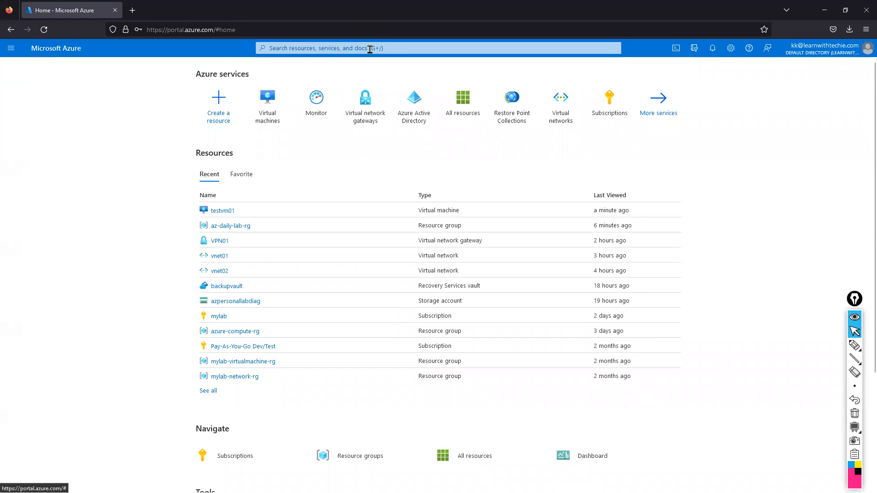
{"action": "left_click", "coordinate": [370, 50]}
{"action": "type", "text": "restor"}
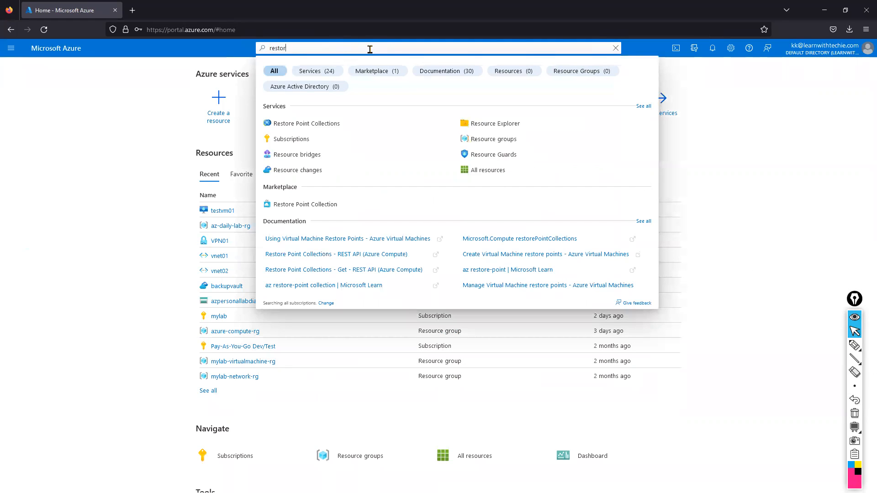
{"action": "type", "text": "e point"}
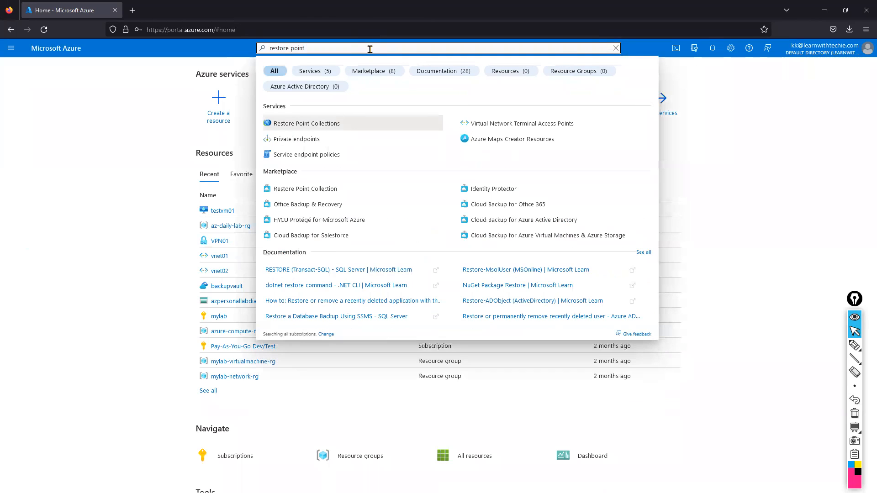
{"action": "type", "text": " collection"}
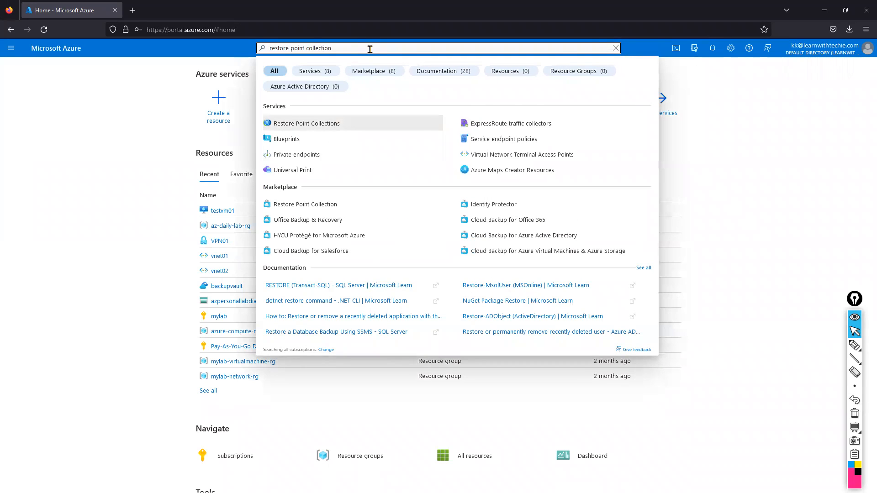
{"action": "left_click", "coordinate": [322, 124]}
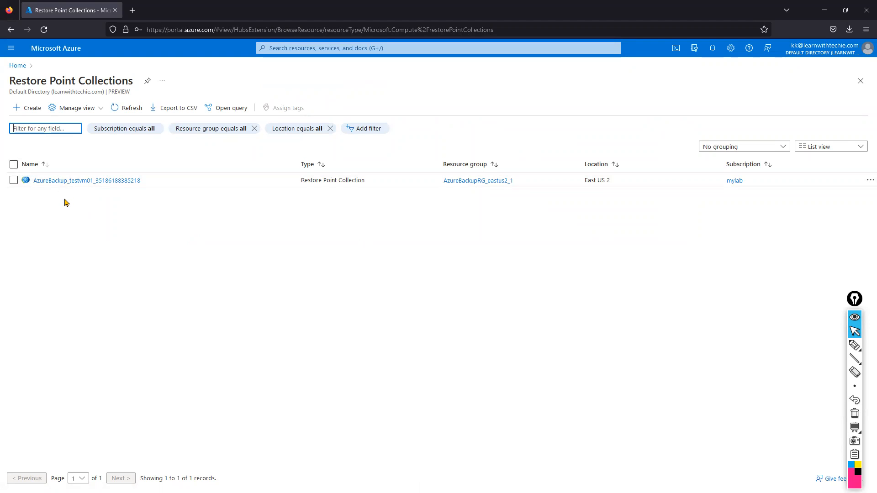
{"action": "left_click", "coordinate": [14, 181]}
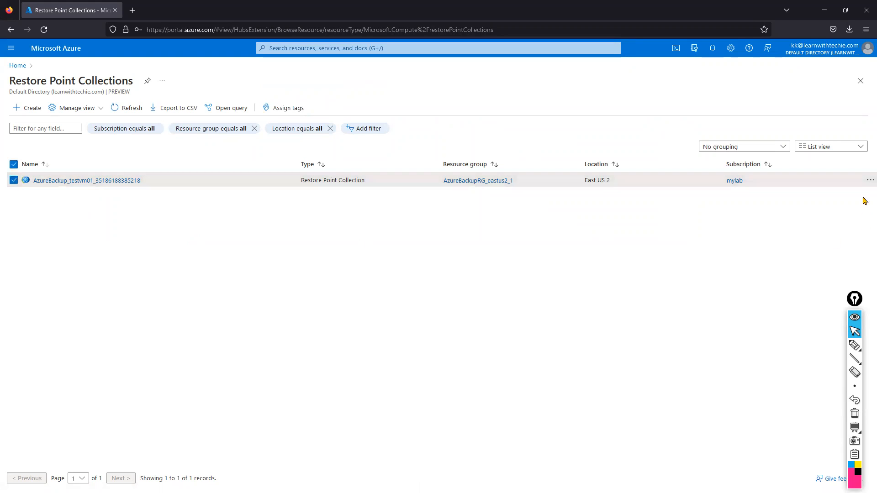
{"action": "left_click", "coordinate": [57, 182]}
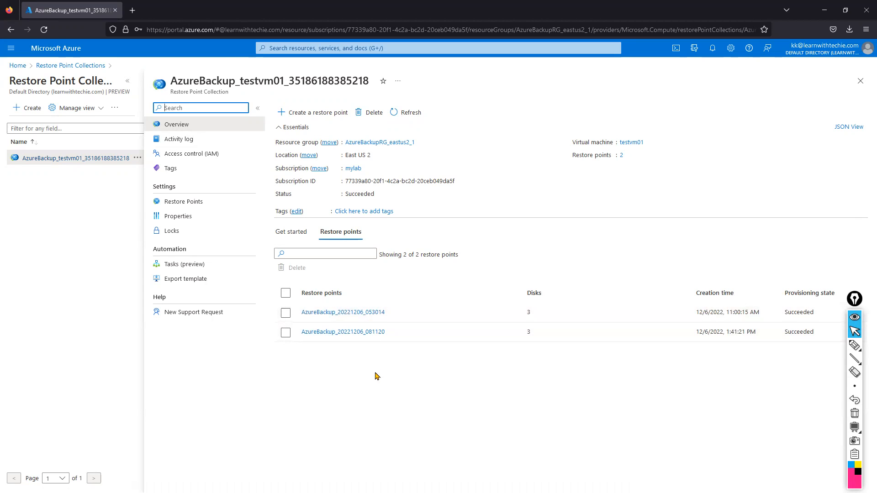
{"action": "left_click", "coordinate": [691, 335]}
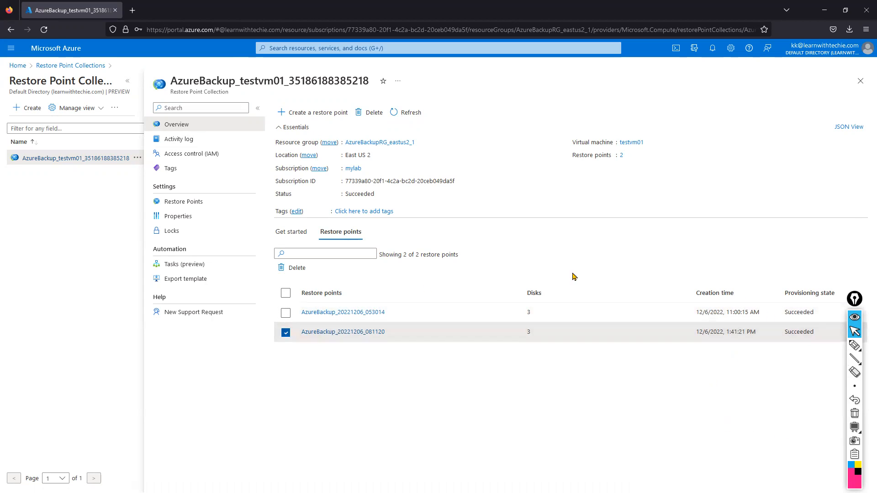
{"action": "left_click", "coordinate": [286, 294]}
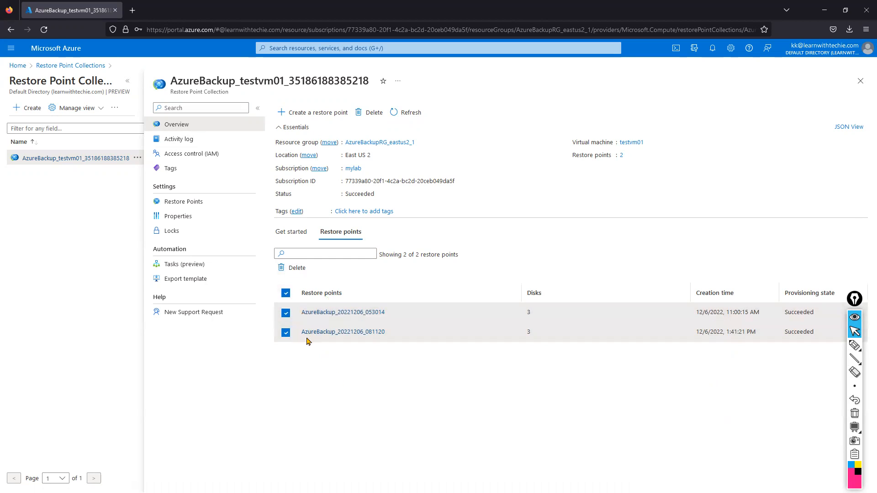
{"action": "left_click", "coordinate": [366, 113]}
{"action": "left_click", "coordinate": [292, 167]}
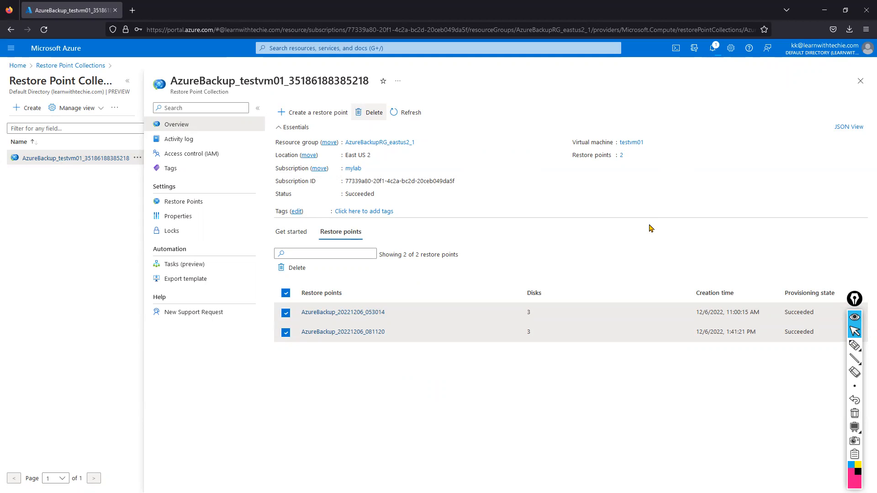
- Check the notification for the collection's deletion, and refresh the Restore Point Collections list
{"action": "left_click", "coordinate": [714, 51]}
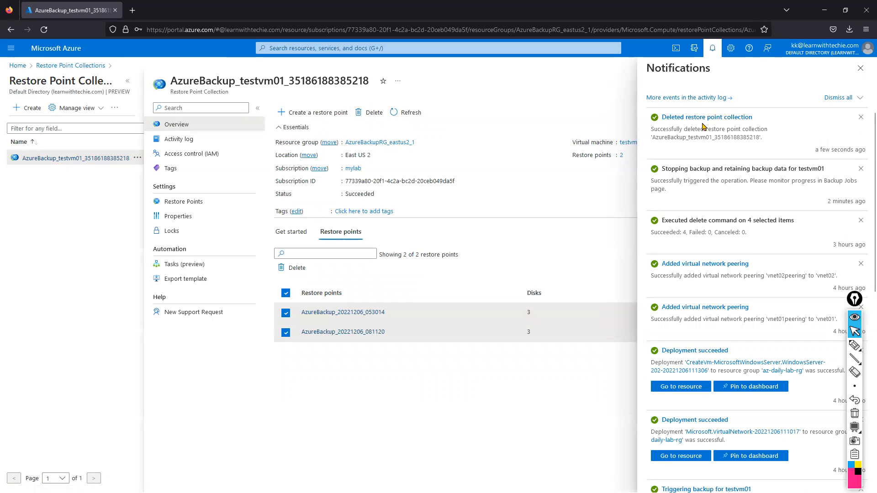
{"action": "left_click", "coordinate": [861, 68]}
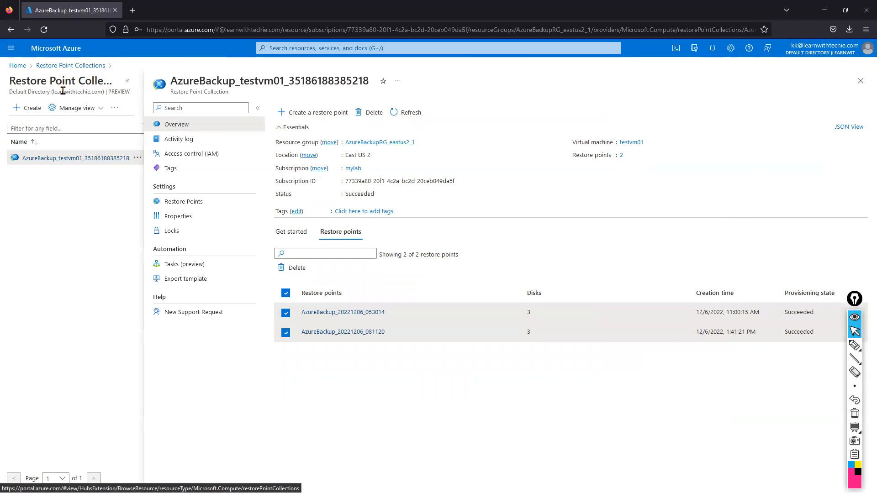
{"action": "left_click", "coordinate": [67, 67]}
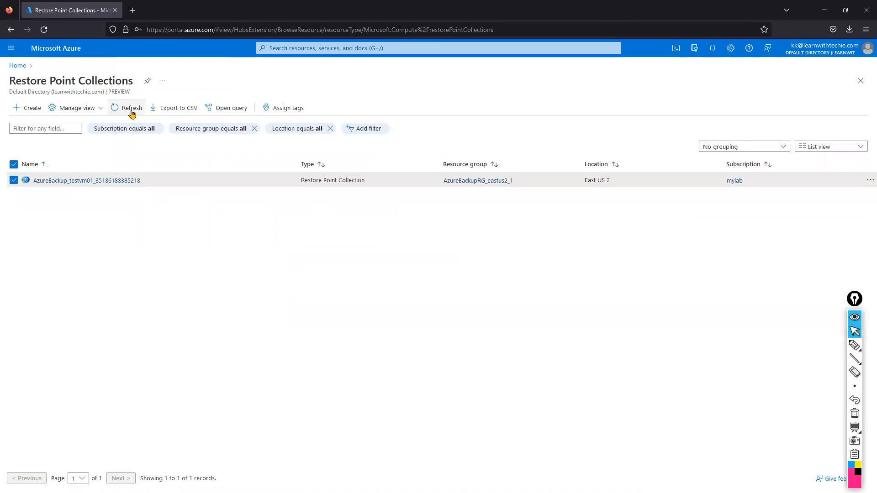
{"action": "left_click", "coordinate": [129, 109]}
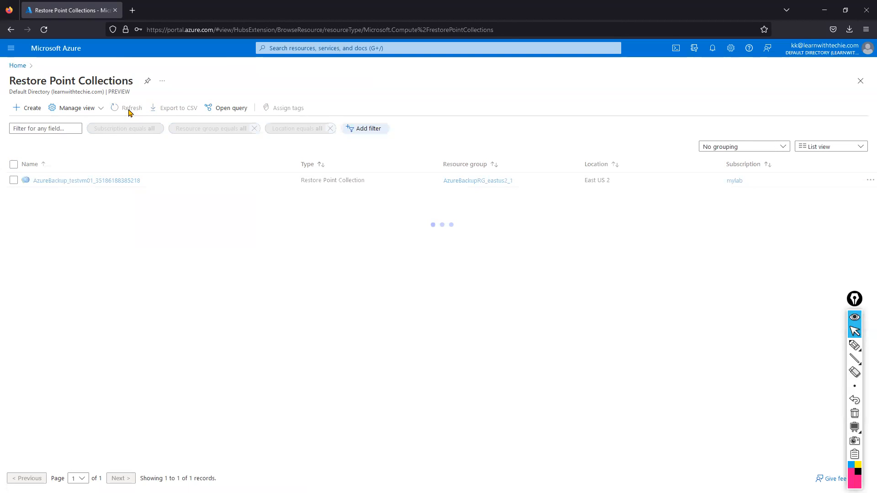
{"action": "left_click", "coordinate": [129, 110]}
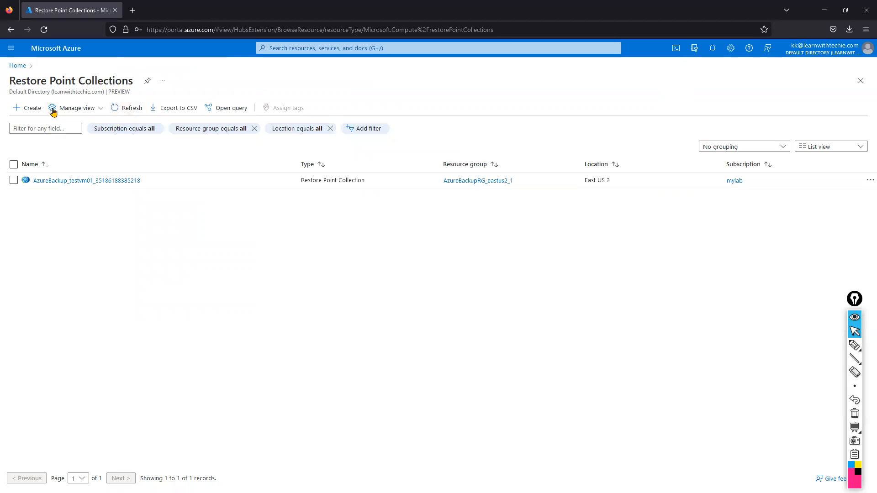
{"action": "left_click", "coordinate": [131, 108]}
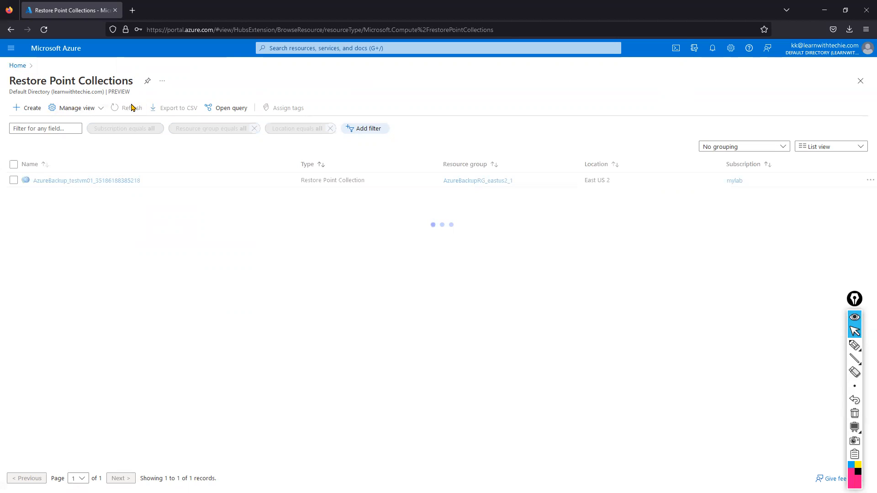
{"action": "left_click", "coordinate": [13, 181]}
{"action": "left_click", "coordinate": [869, 181]}
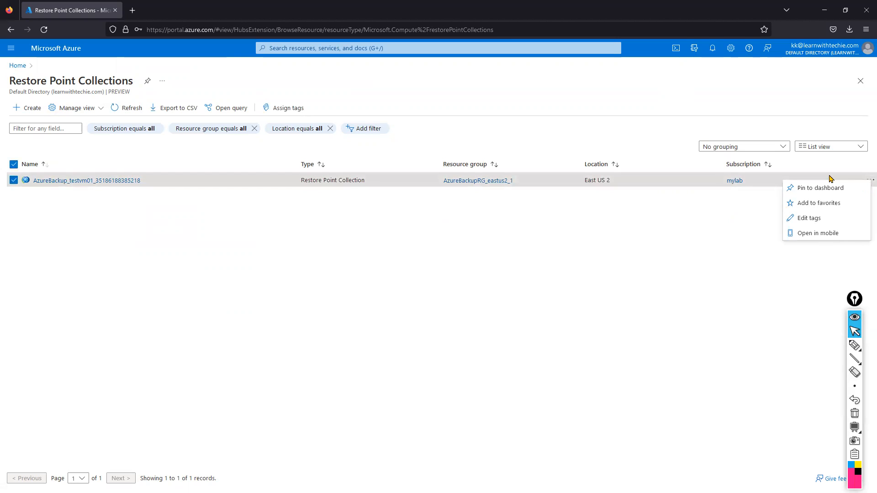
{"action": "left_click", "coordinate": [712, 283]}
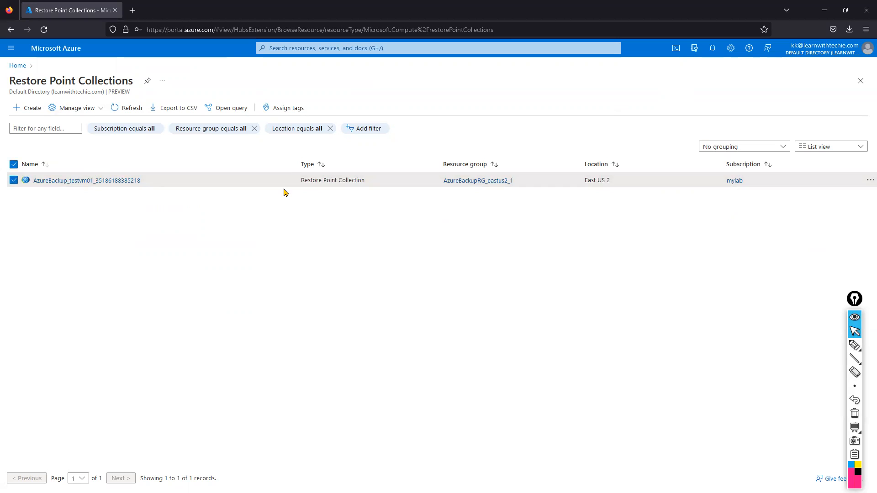
{"action": "left_click", "coordinate": [71, 181]}
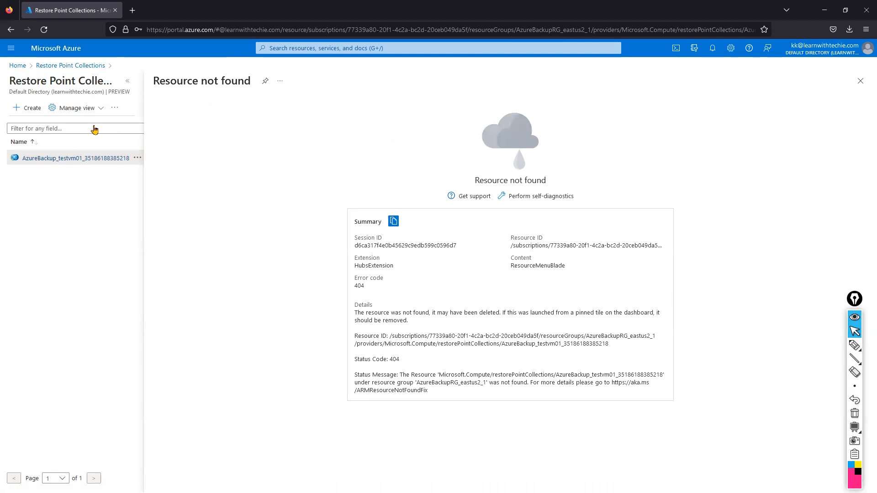
{"action": "left_click", "coordinate": [45, 66]}
{"action": "left_click", "coordinate": [18, 66]}
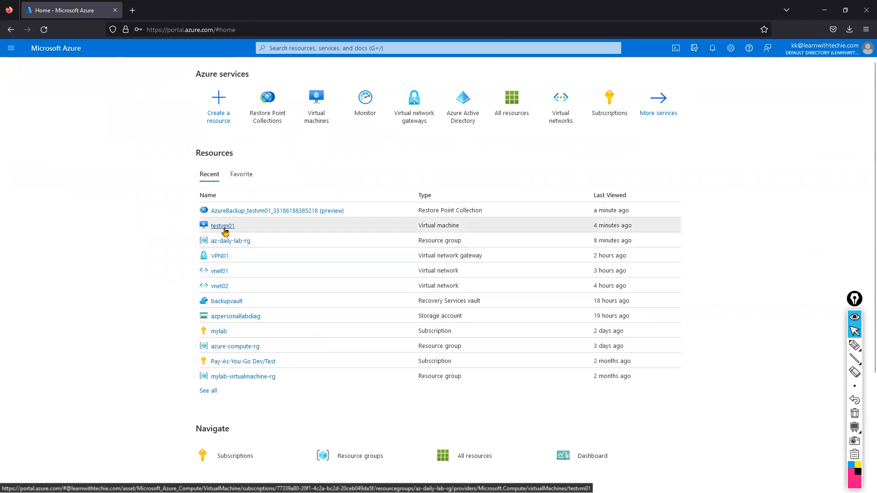
- Open testvm01's resource group az-daily-lab-rg, filter its resources by "testvm01", and select all the matching ones
{"action": "left_click", "coordinate": [224, 226]}
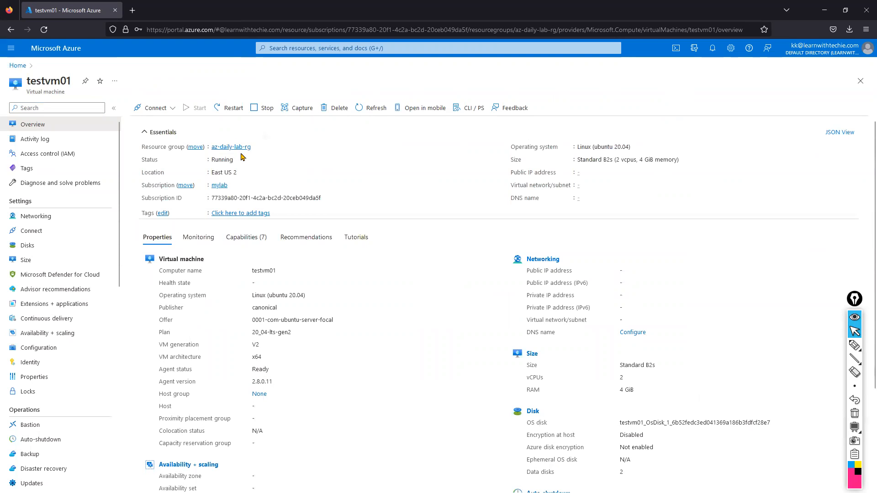
{"action": "left_click", "coordinate": [231, 147]}
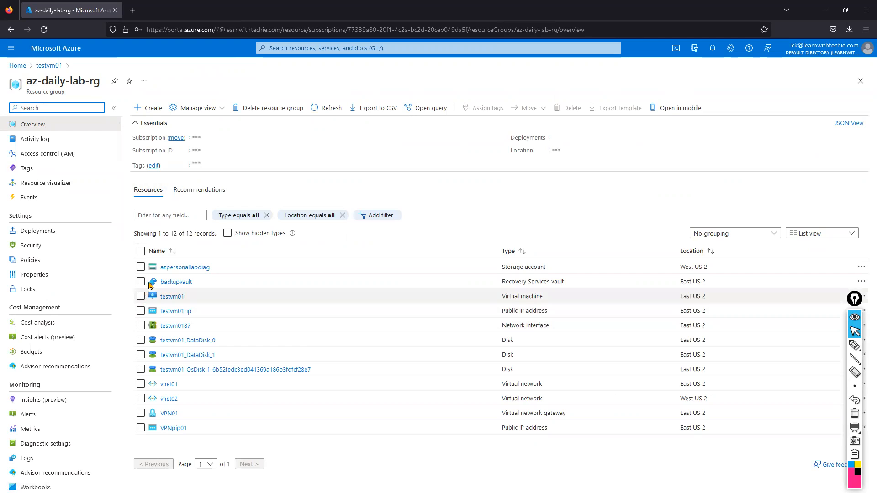
{"action": "left_click", "coordinate": [162, 218]}
{"action": "type", "text": "testvm01"}
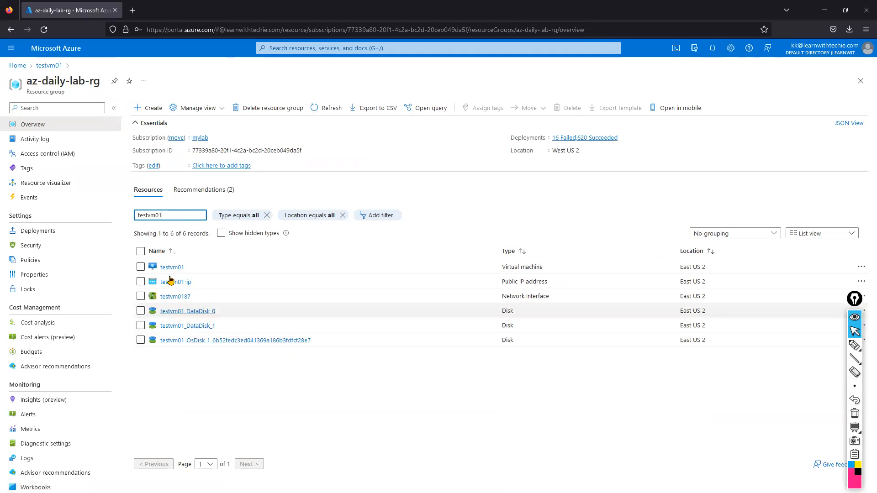
{"action": "left_click", "coordinate": [140, 251]}
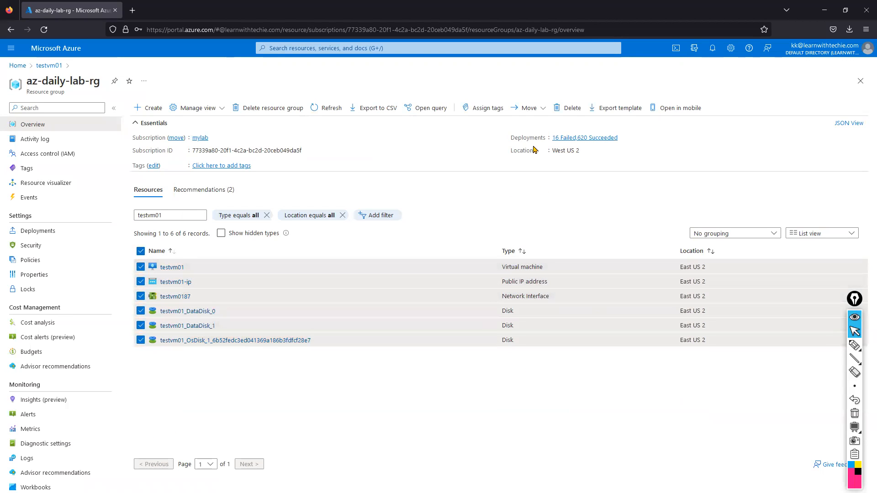
- Start moving the selected resources to another resource group, with azure-compute-rg as the target, and begin their validation
{"action": "left_click", "coordinate": [542, 109]}
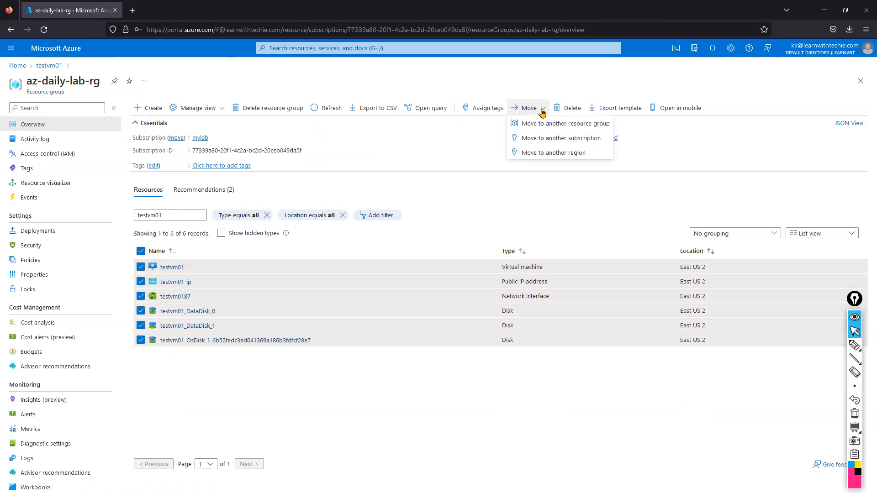
{"action": "left_click", "coordinate": [561, 125]}
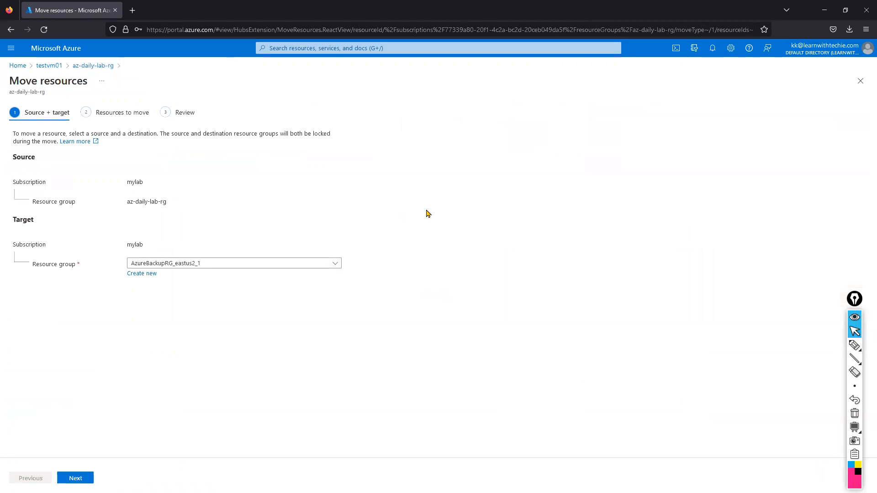
{"action": "left_click", "coordinate": [168, 266]}
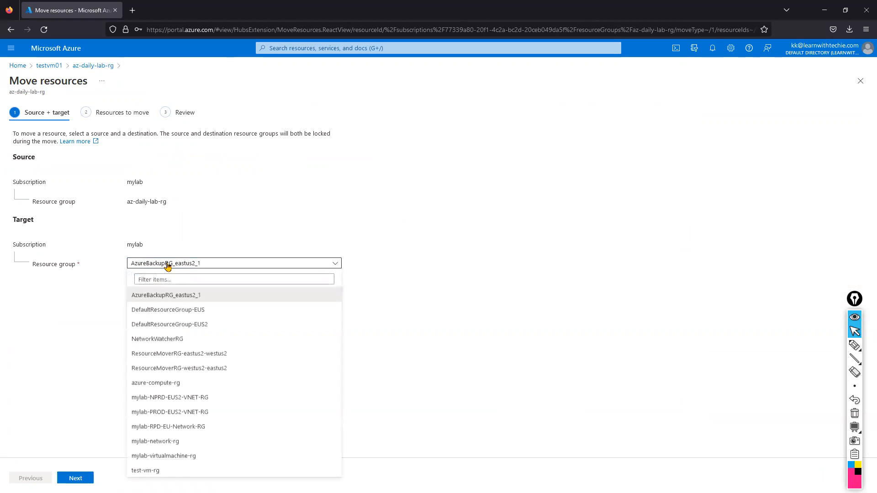
{"action": "left_click", "coordinate": [181, 384]}
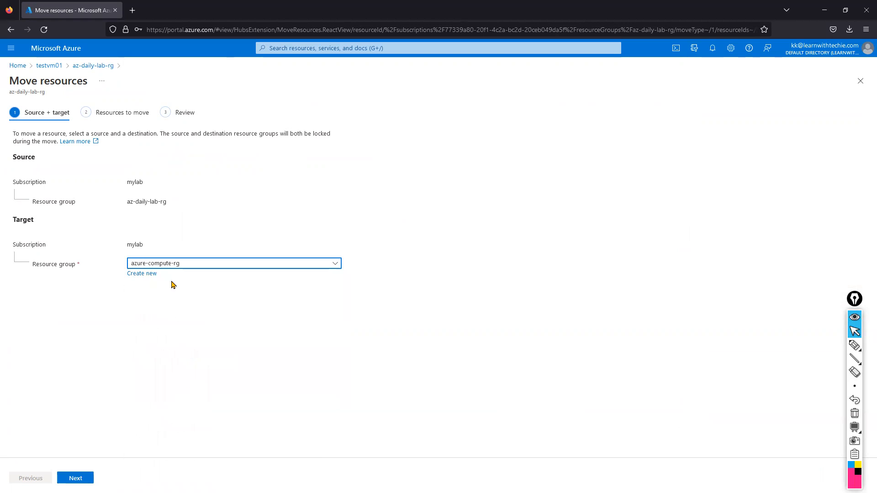
{"action": "left_click", "coordinate": [75, 478]}
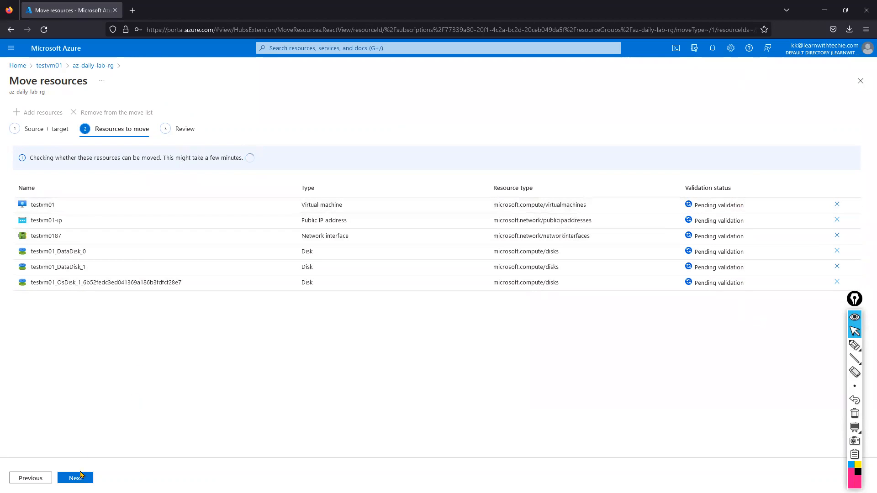
{"action": "left_click", "coordinate": [855, 346]}
{"action": "mouse_move", "coordinate": [64, 462]}
{"action": "left_mouse_down"}
{"action": "mouse_move", "coordinate": [52, 480]}
{"action": "mouse_move", "coordinate": [108, 463]}
{"action": "mouse_move", "coordinate": [64, 455]}
{"action": "left_mouse_up"}
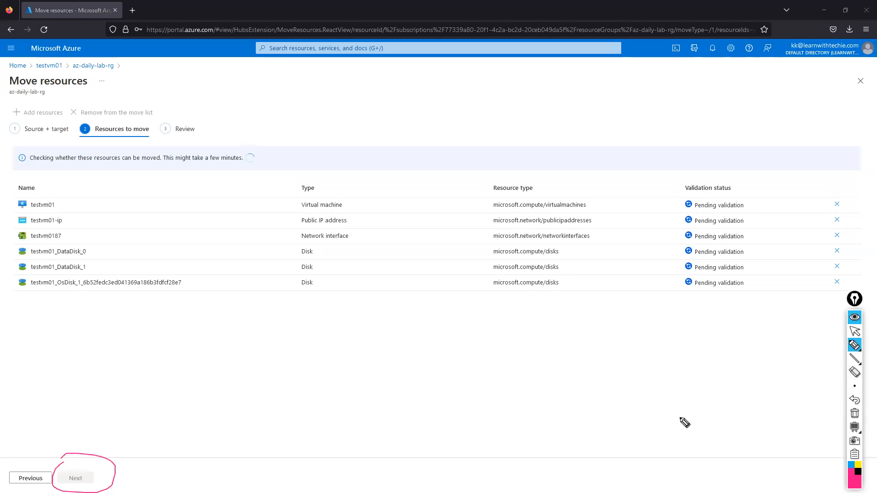
{"action": "left_click", "coordinate": [855, 331]}
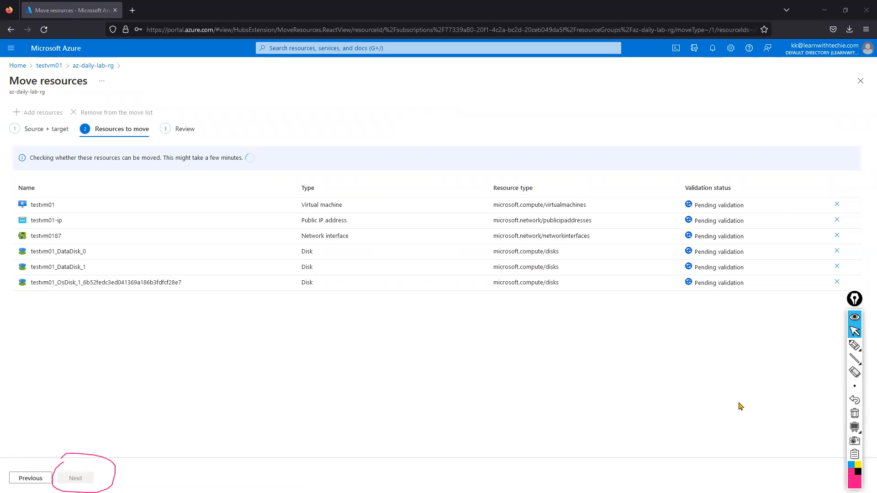
{"action": "left_click", "coordinate": [855, 413]}
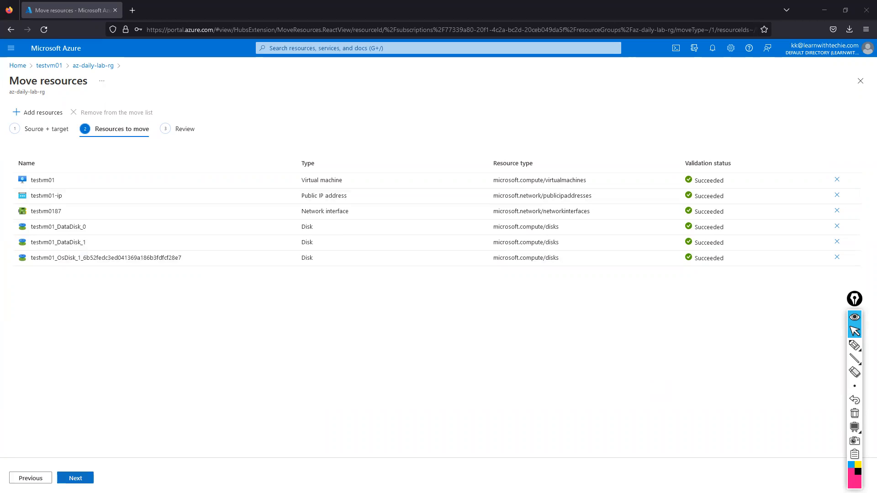
- Proceed to the move review, acknowledge that tools and scripts need the new resource IDs, and start the move
{"action": "left_click", "coordinate": [75, 478]}
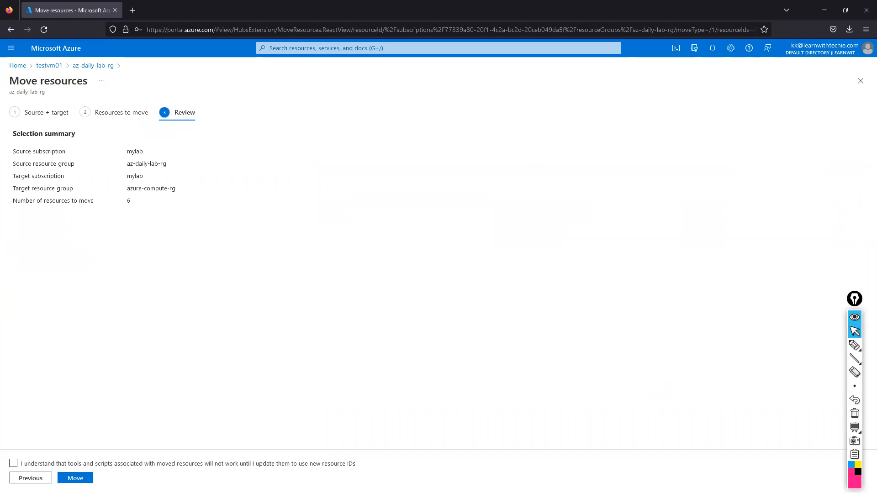
{"action": "left_click", "coordinate": [13, 463]}
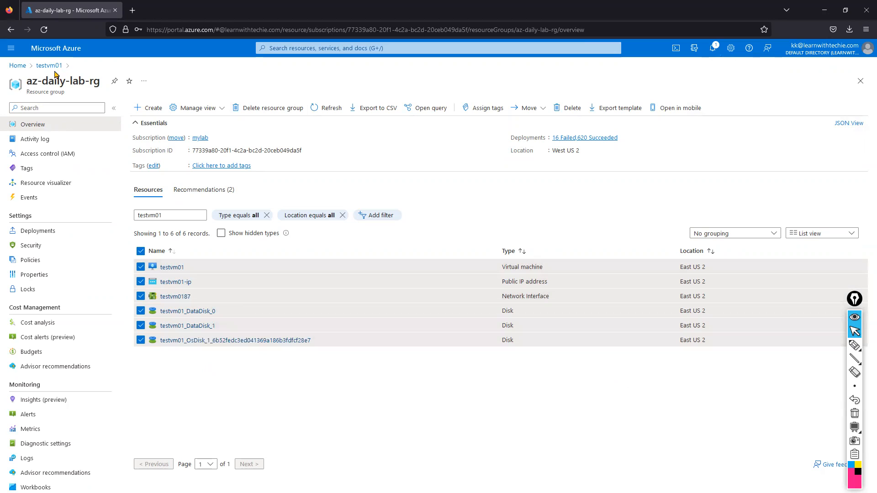
- Check the notifications for the resource move and refresh the filtered az-daily-lab-rg resource list
{"action": "left_click_drag", "start_coordinate": [29, 80], "coordinate": [100, 81]}
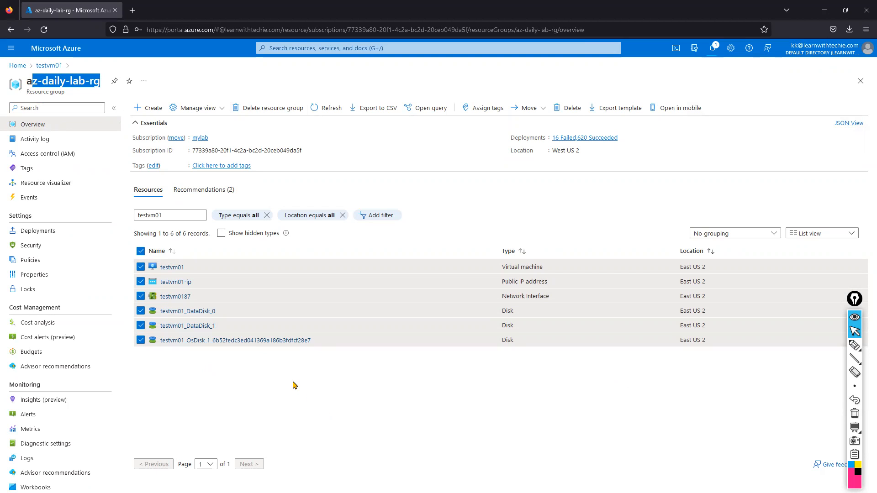
{"action": "left_click", "coordinate": [712, 50]}
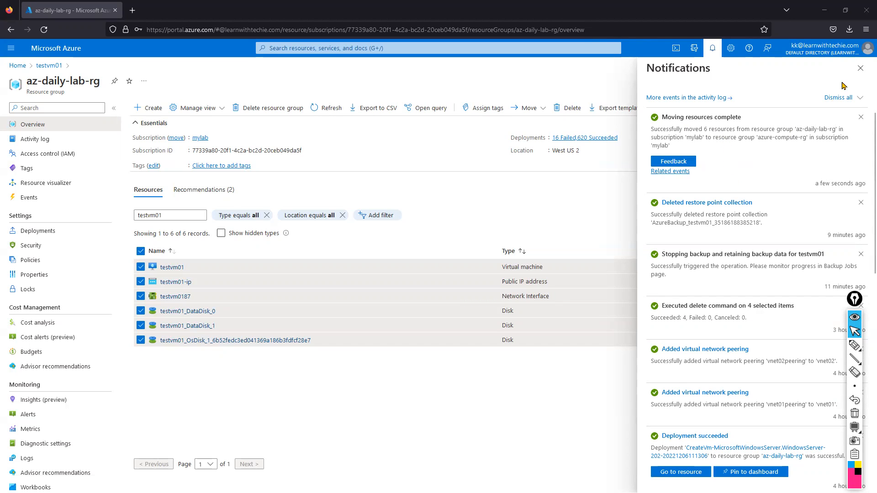
{"action": "left_click", "coordinate": [861, 68]}
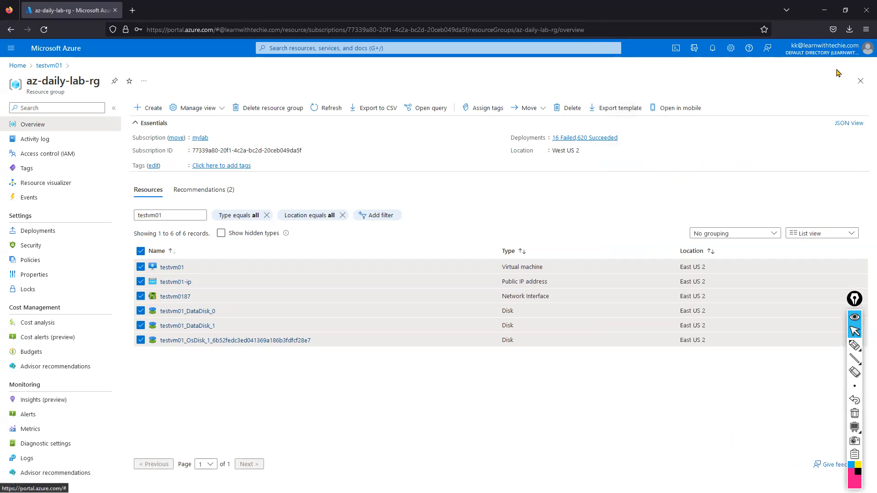
{"action": "left_click", "coordinate": [329, 113]}
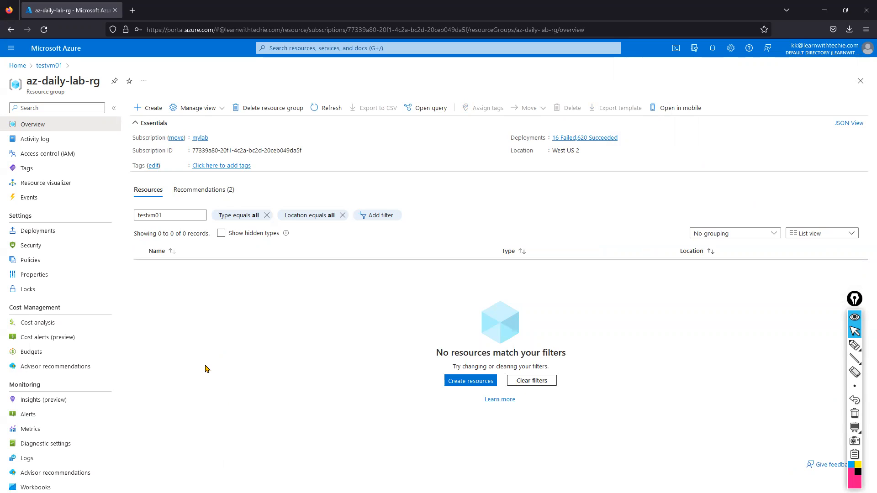
- Return to the portal home page and check testvm01's resource group in the Virtual machines list
{"action": "left_click", "coordinate": [14, 66]}
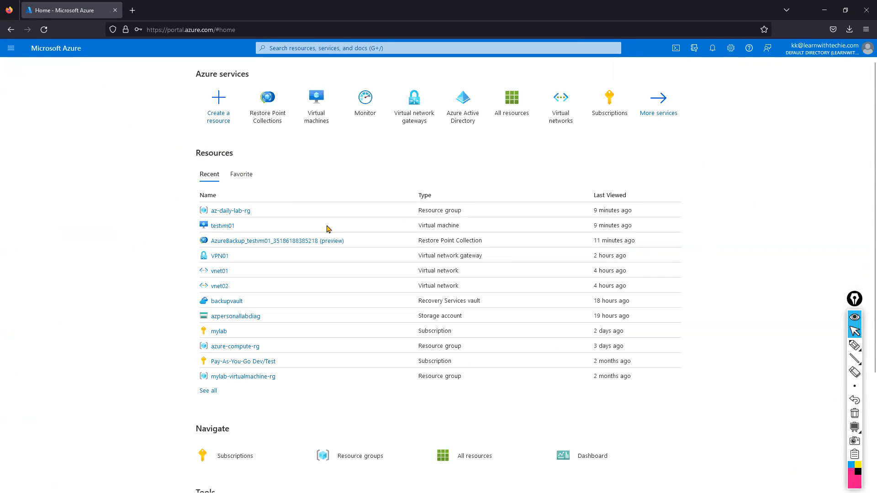
{"action": "left_click", "coordinate": [331, 110]}
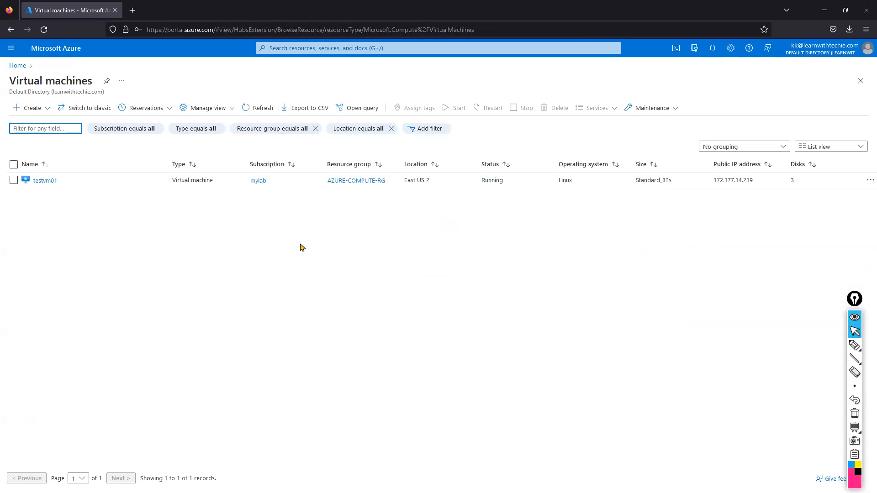
{"action": "left_click_drag", "start_coordinate": [323, 181], "coordinate": [388, 180]}
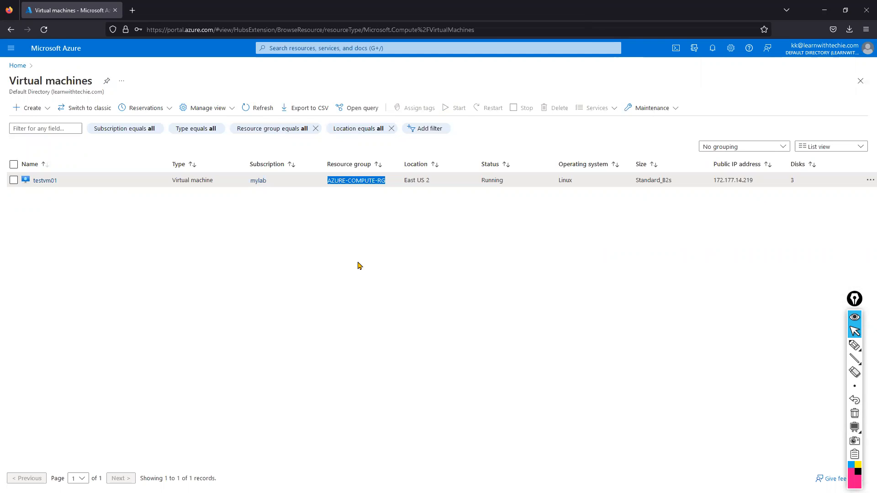
- Open testvm01's backup settings and enable backup to the existing vault backupvault with the Standard sub type and the testpolicy policy
{"action": "left_click", "coordinate": [41, 181]}
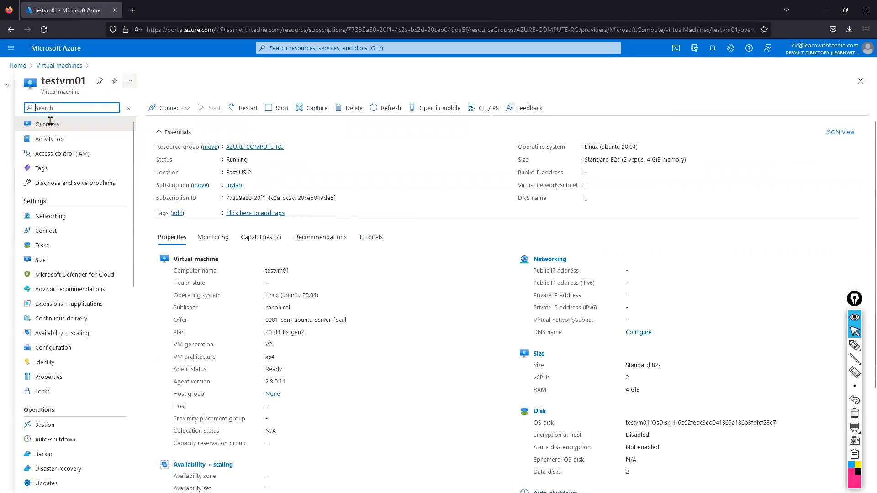
{"action": "scroll", "coordinate": [89, 390], "scroll_direction": "down", "scroll_amount": 3}
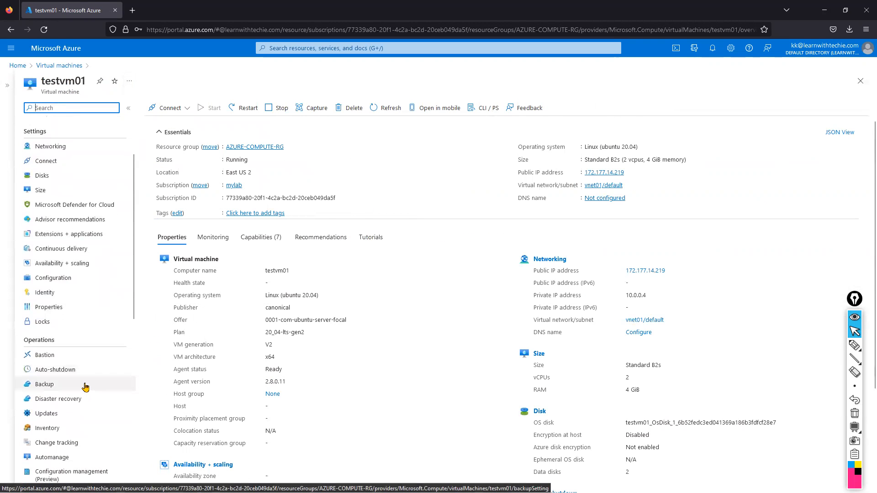
{"action": "left_click", "coordinate": [84, 387]}
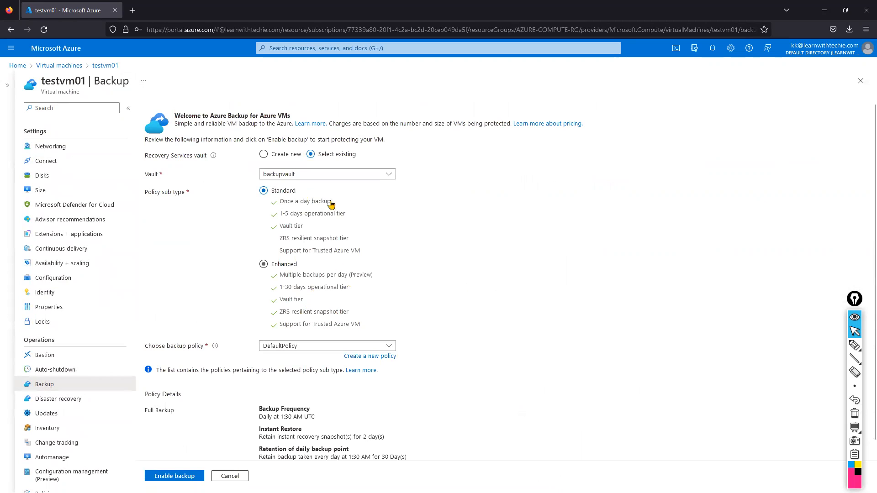
{"action": "scroll", "coordinate": [402, 309], "scroll_direction": "down", "scroll_amount": 1}
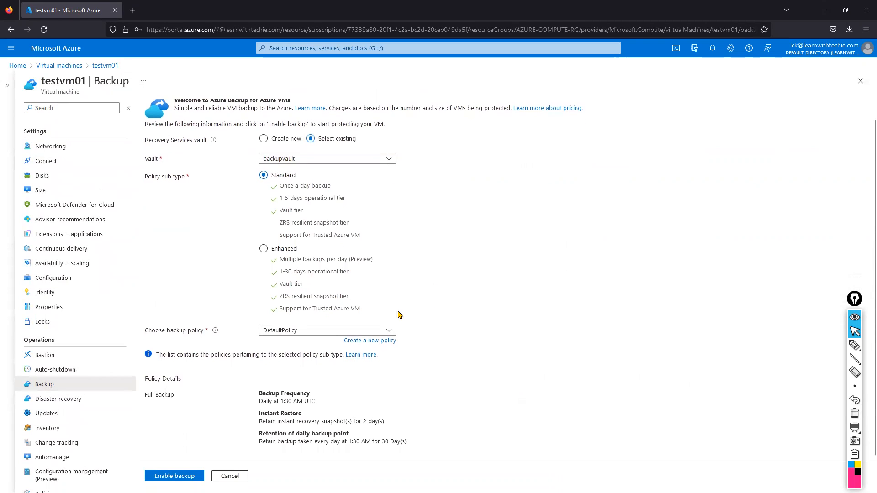
{"action": "left_click", "coordinate": [389, 330]}
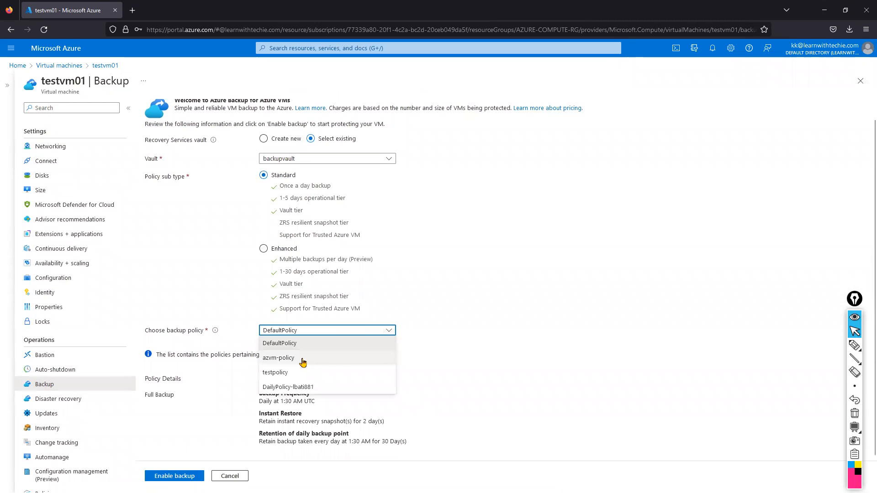
{"action": "left_click", "coordinate": [294, 372]}
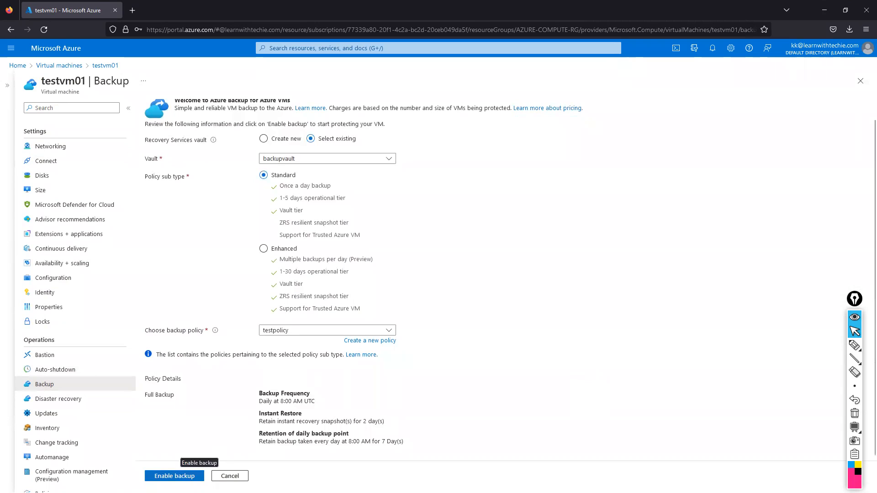
{"action": "left_click", "coordinate": [175, 476]}
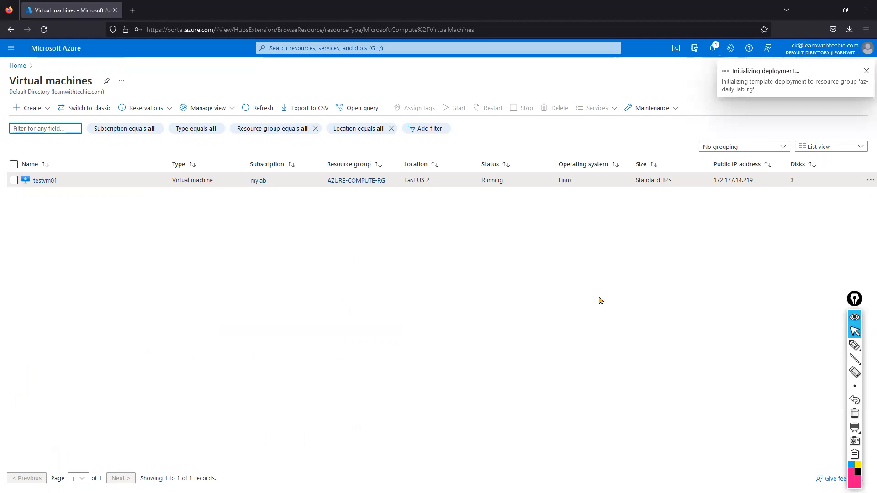
- Return to the portal home page and open the Recovery Services vault backupvault
{"action": "left_click", "coordinate": [17, 66]}
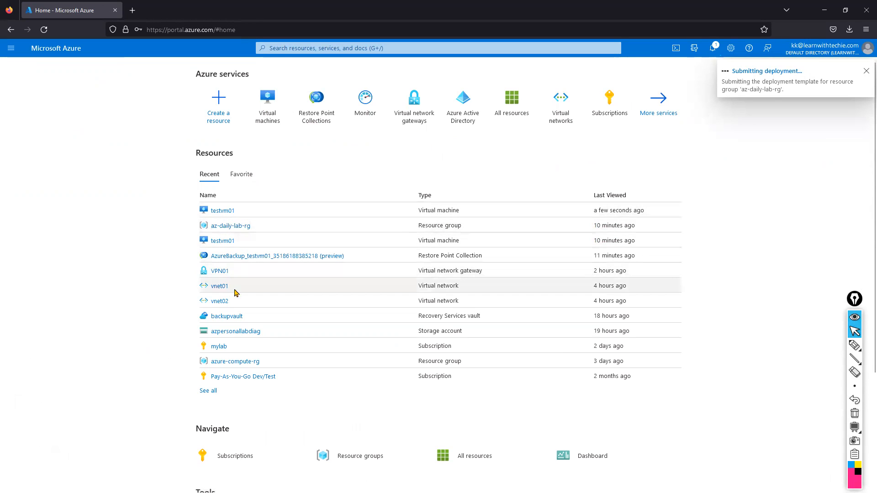
{"action": "left_click", "coordinate": [233, 316]}
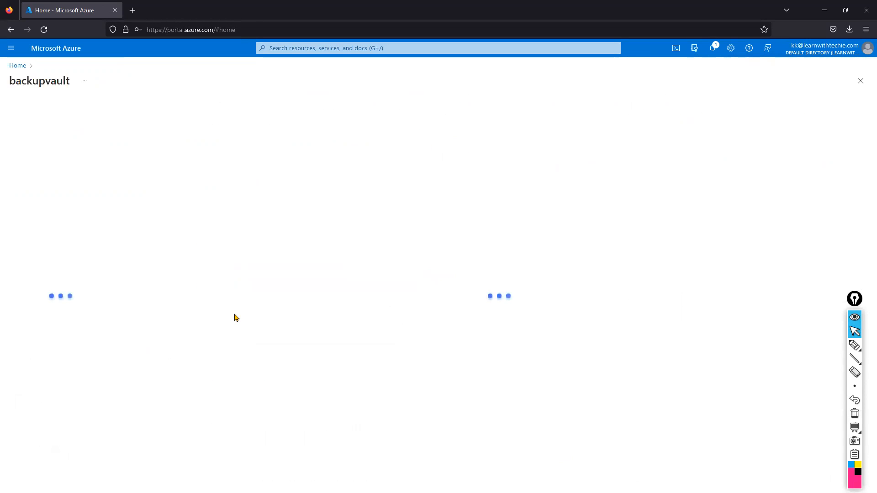
{"action": "left_click", "coordinate": [38, 342]}
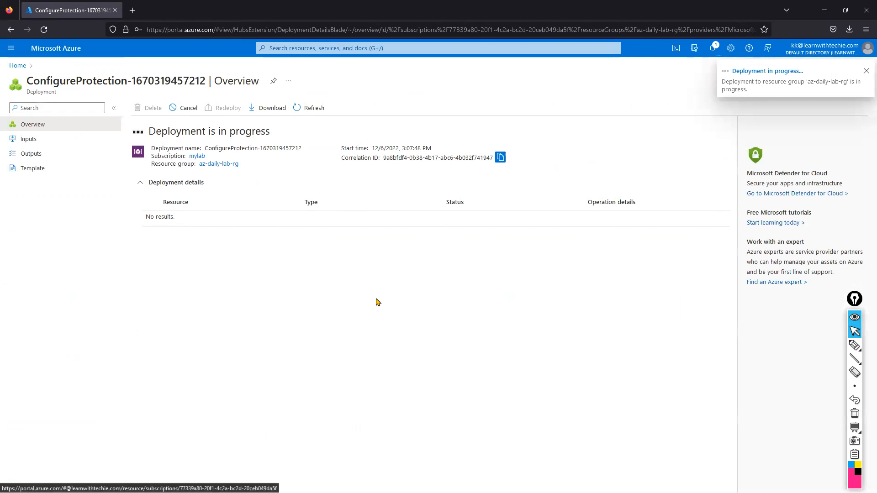
{"action": "left_click", "coordinate": [18, 67]}
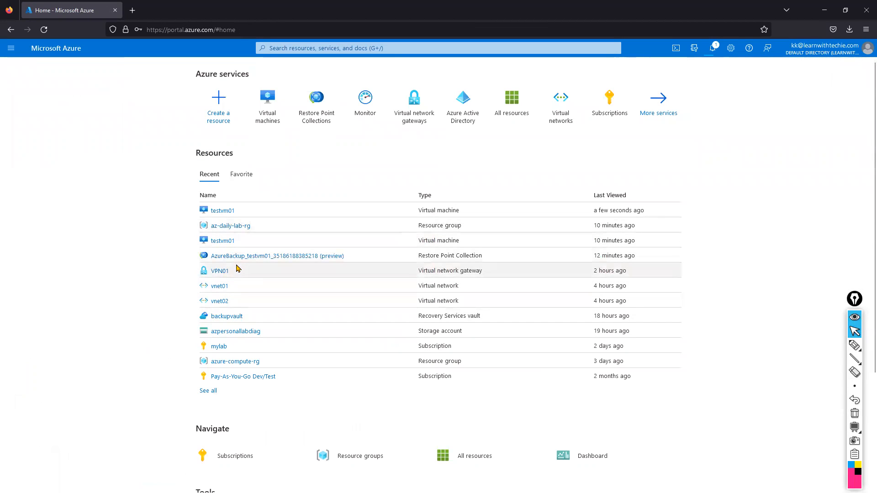
{"action": "left_click", "coordinate": [227, 316]}
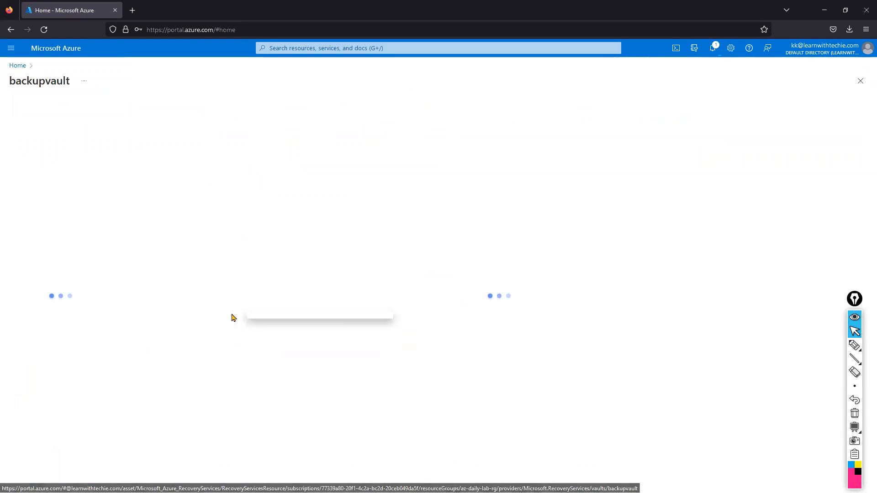
- Open testvm01's details from backupvault's Azure Virtual Machine backup items and view its Resume backup options
{"action": "left_click", "coordinate": [59, 346]}
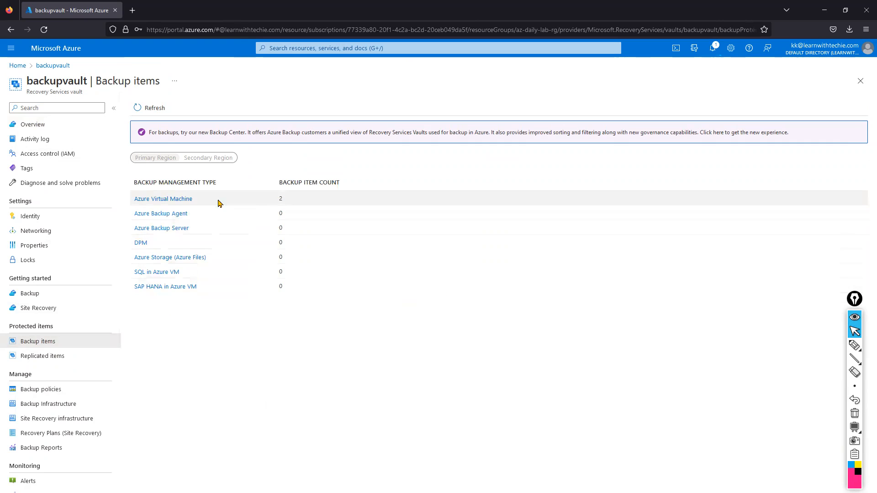
{"action": "left_click", "coordinate": [178, 199]}
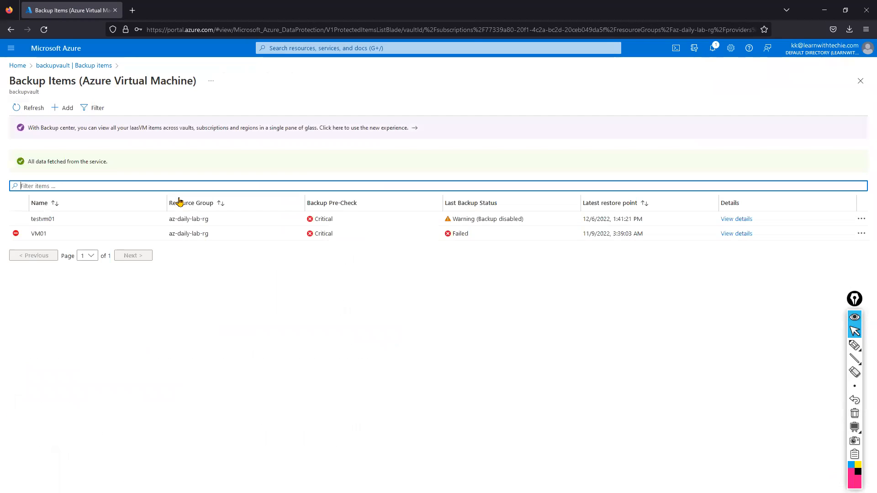
{"action": "left_click", "coordinate": [741, 219]}
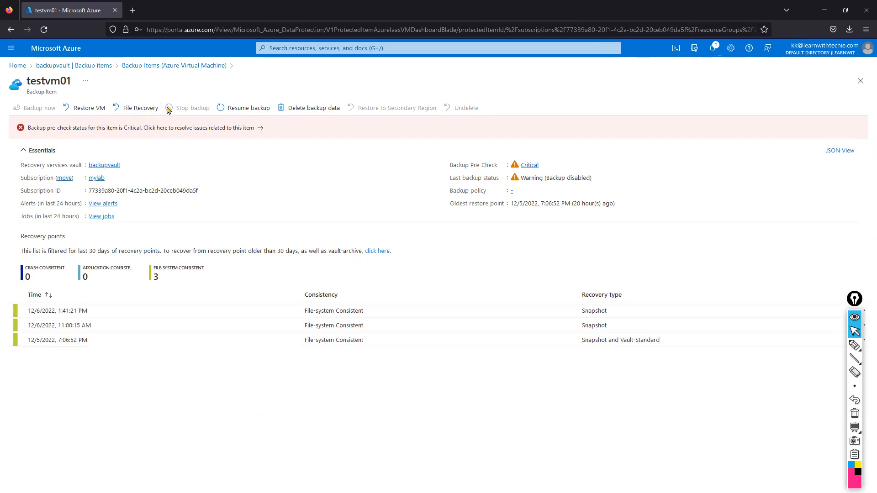
{"action": "left_click", "coordinate": [251, 110]}
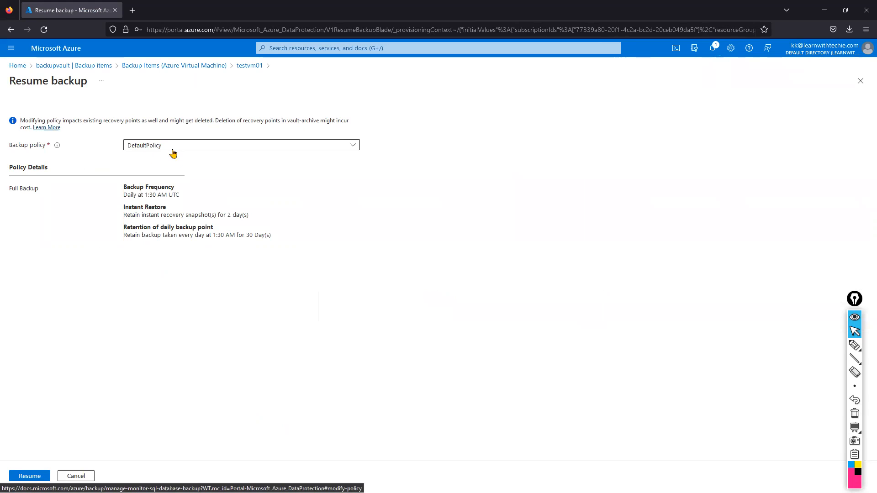
- Check the notifications for the backup deployment, then leave the Resume backup page without resuming and return to the portal home page
{"action": "left_click", "coordinate": [714, 52]}
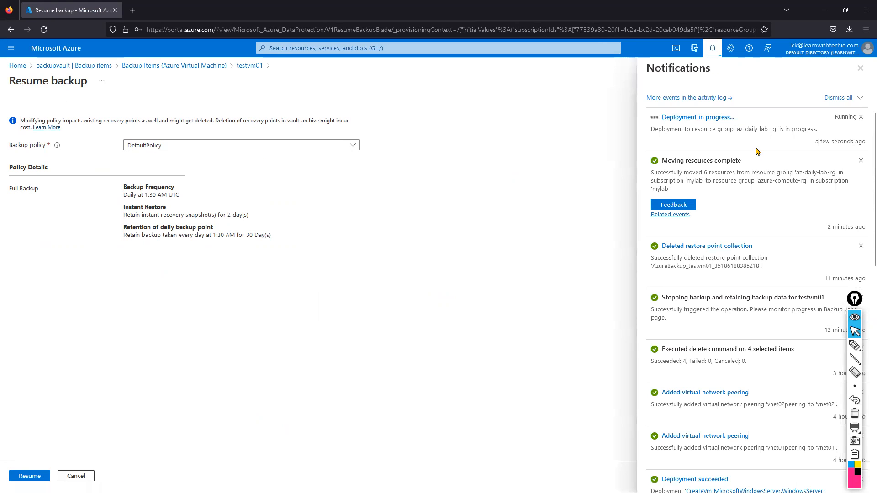
{"action": "left_click", "coordinate": [861, 68]}
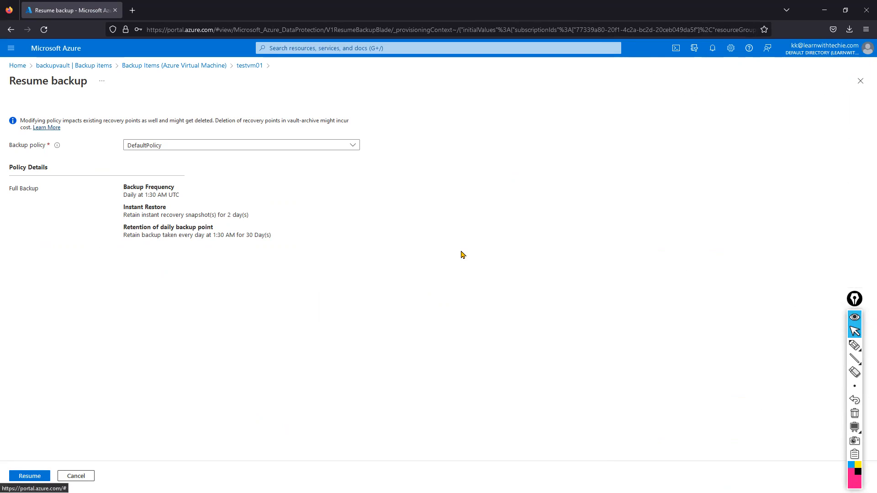
{"action": "left_click", "coordinate": [91, 68]}
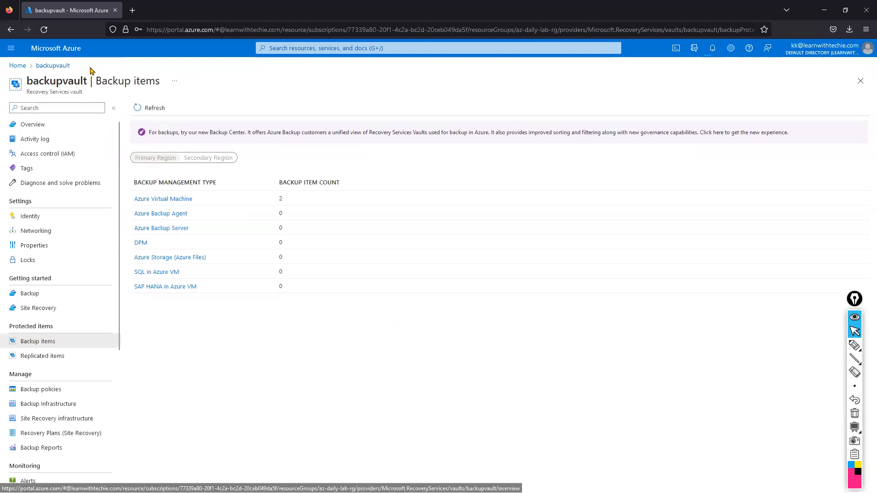
{"action": "left_click", "coordinate": [17, 66]}
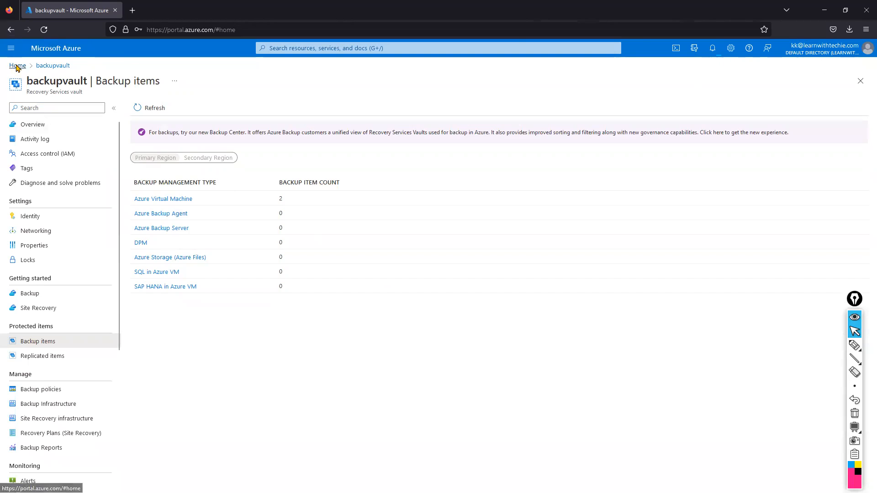